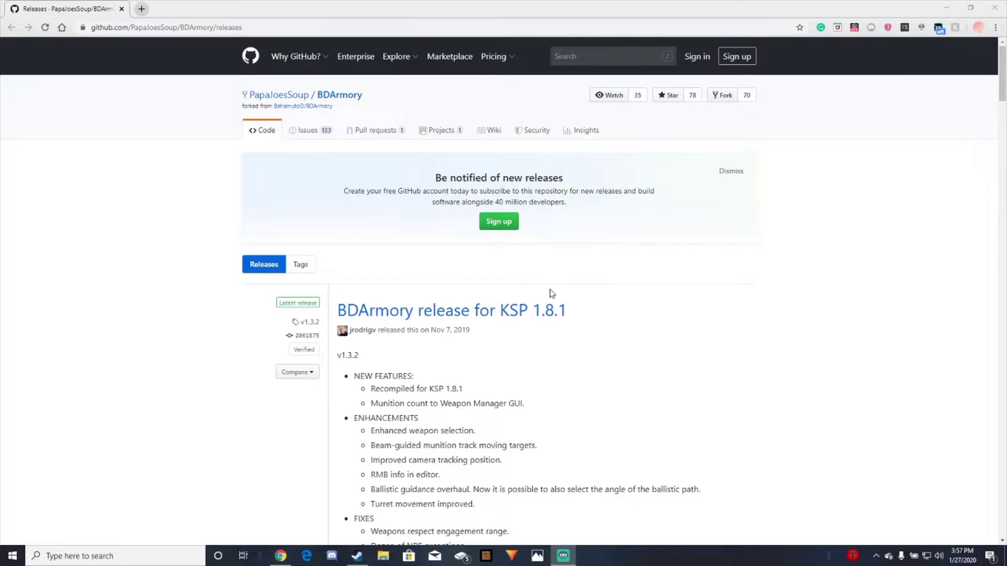
# Step: Scroll down the BDArmory v1.3.2 release page to its Assets list
pyautogui.scroll(-2, 618, 286)
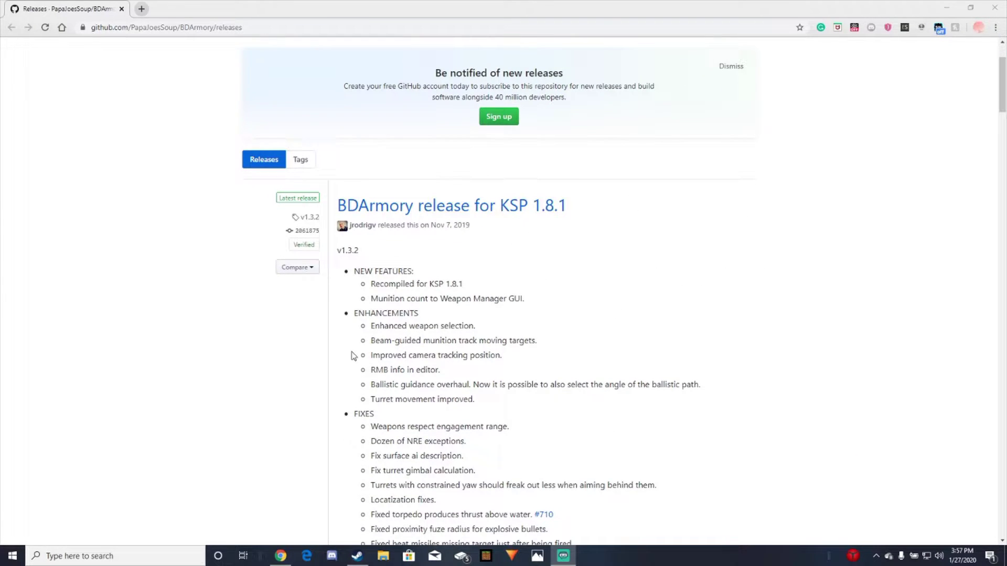
pyautogui.scroll(-8, 503, 242)
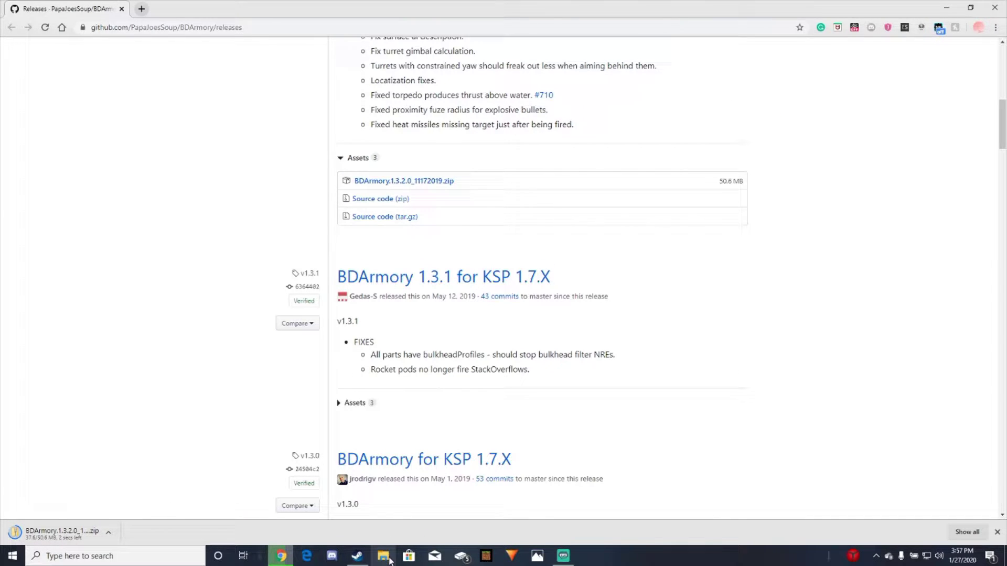
# Step: Extract the BDArmory.1.3.2.0_11172019 zip in Downloads, skipping files that already exist
pyautogui.click(383, 556)
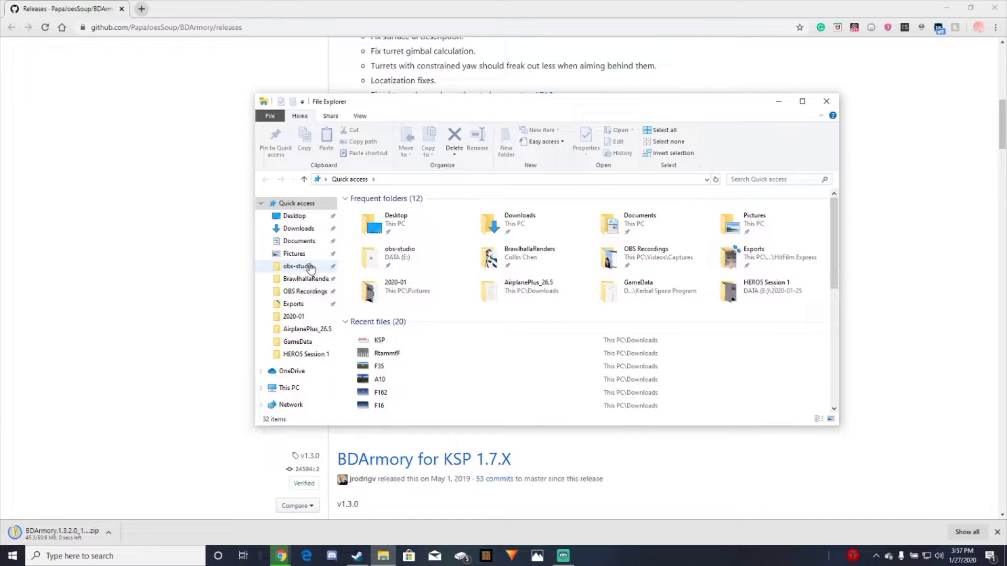
pyautogui.click(294, 228)
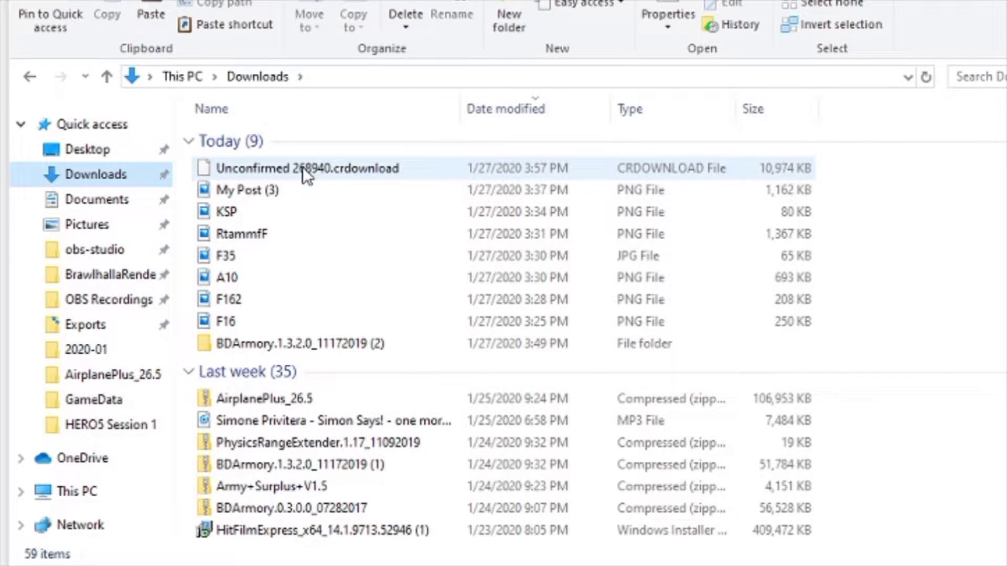
pyautogui.click(317, 324)
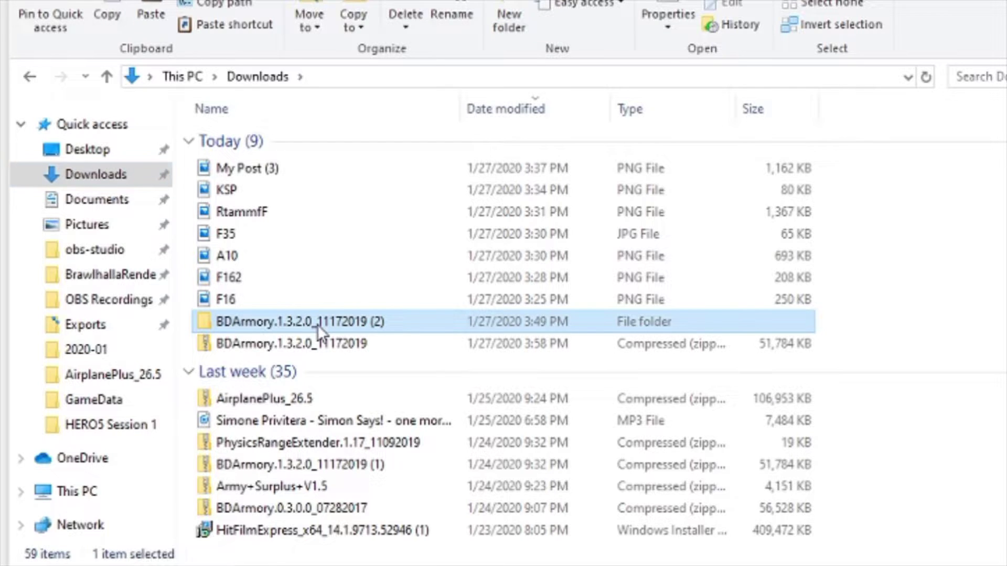
pyautogui.rightClick(317, 336)
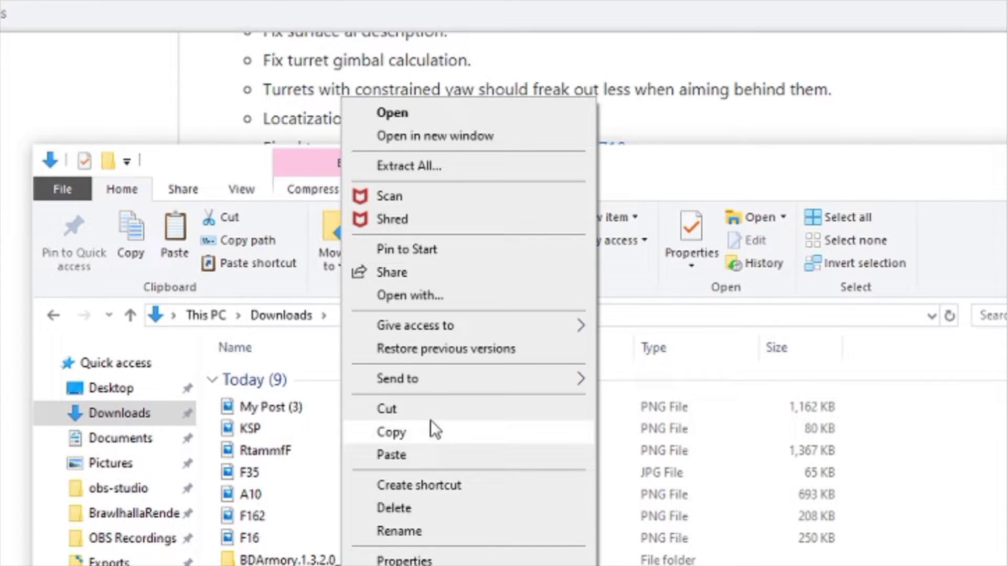
pyautogui.click(414, 165)
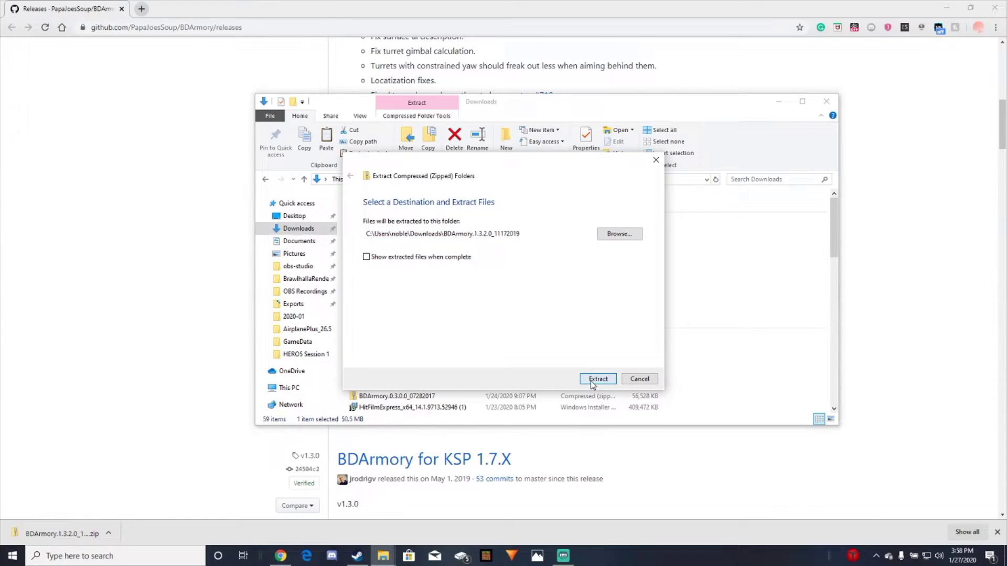
pyautogui.click(592, 382)
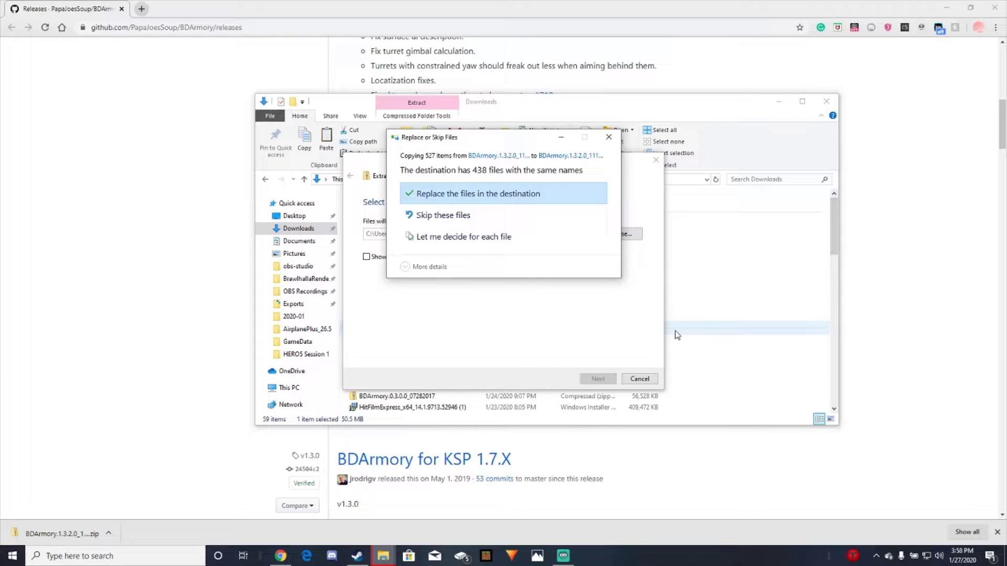
pyautogui.click(487, 216)
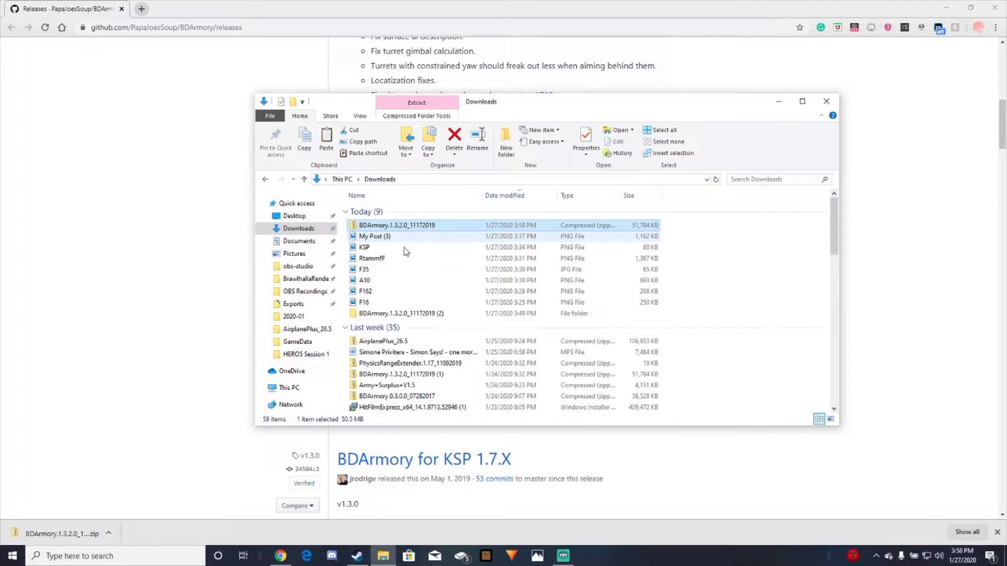
pyautogui.click(414, 314)
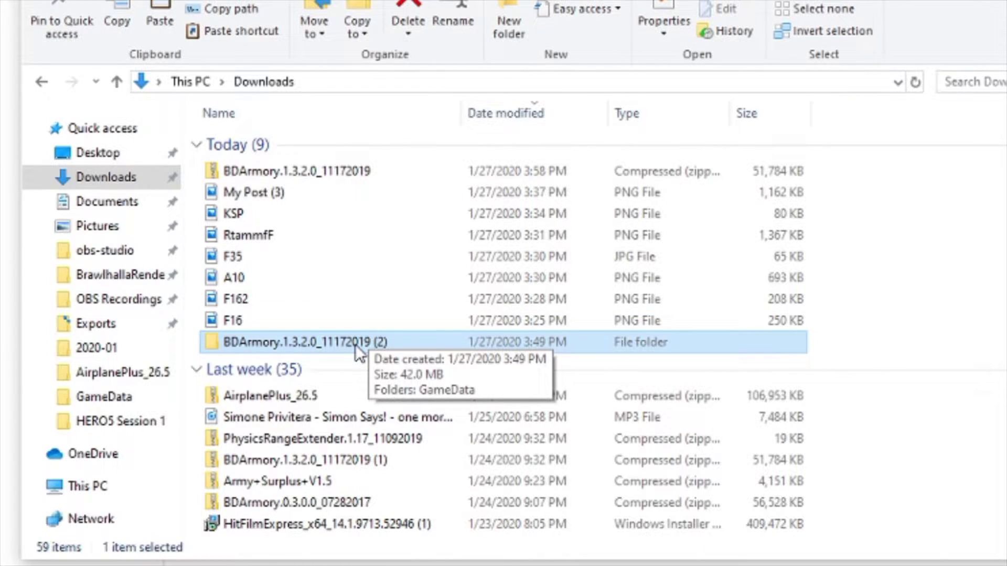
# Step: Copy the BDArmory folder from the extracted download's GameData folder
pyautogui.doubleClick(350, 342)
pyautogui.click(282, 146)
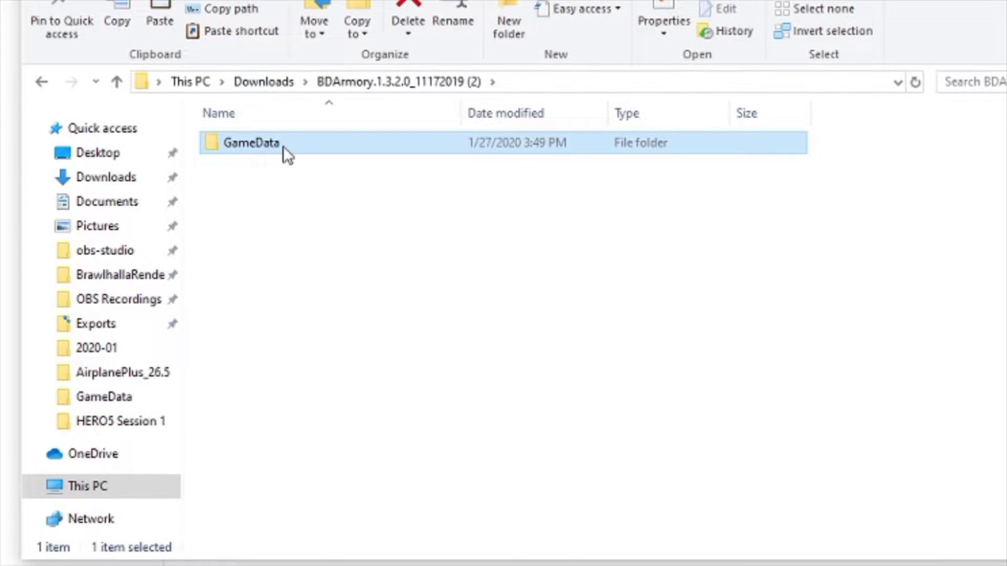
pyautogui.doubleClick(282, 145)
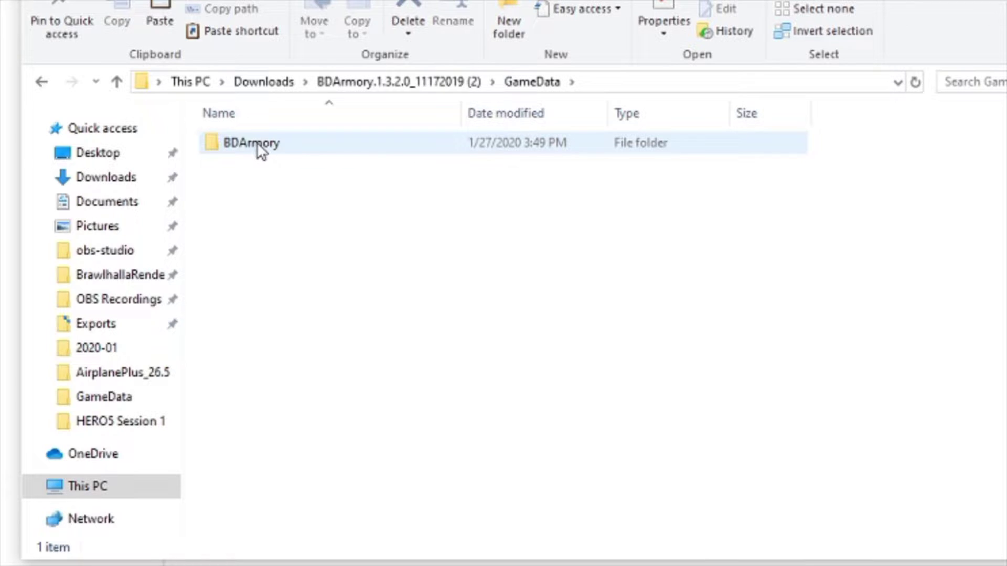
pyautogui.rightClick(281, 139)
pyautogui.click(275, 139)
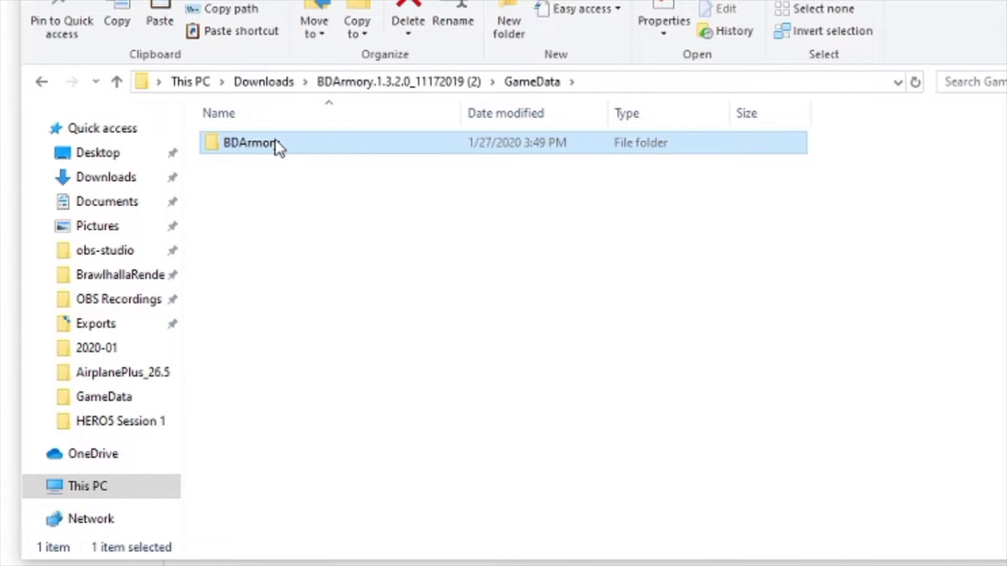
pyautogui.rightClick(275, 138)
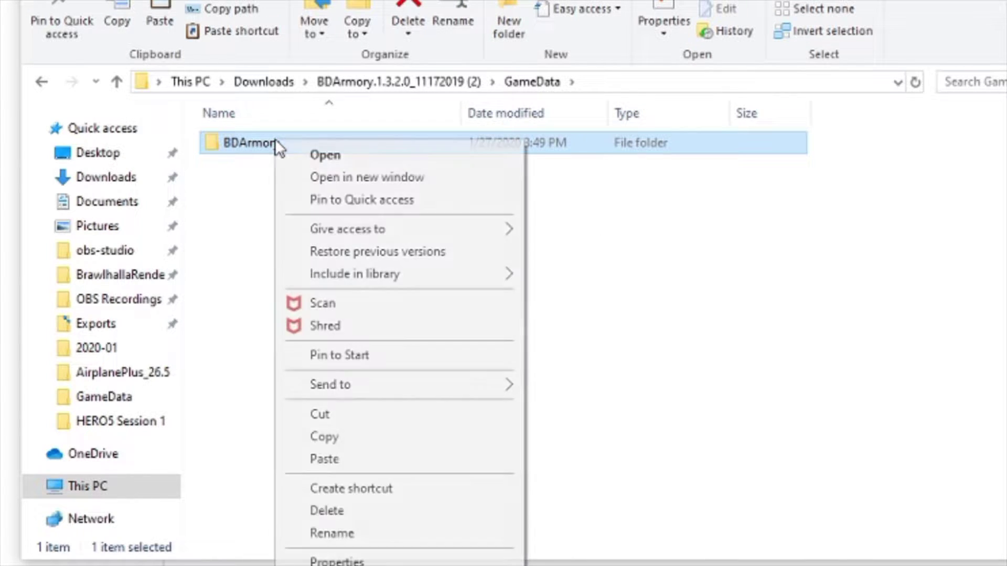
pyautogui.click(343, 437)
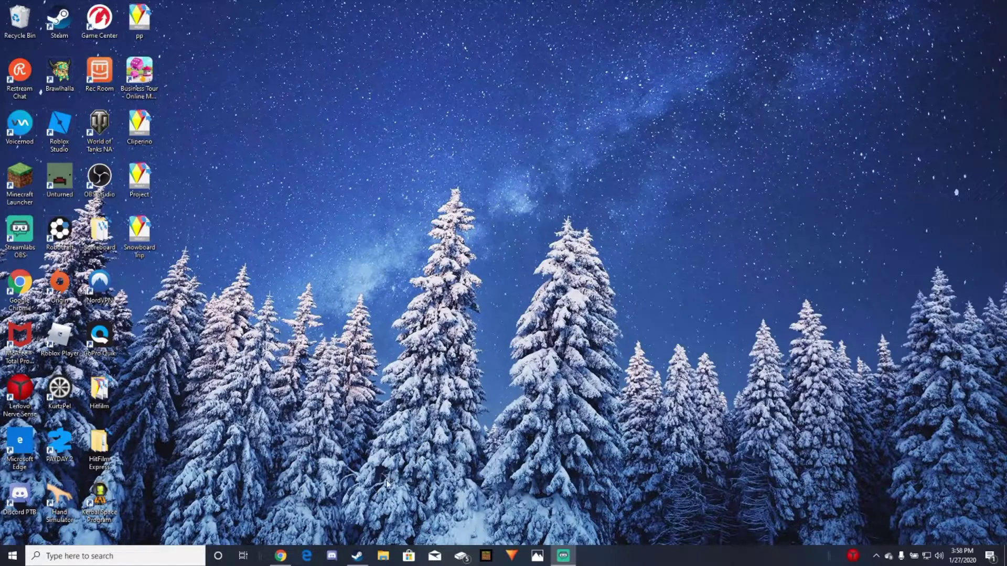
# Step: Open Kerbal Space Program's install folder through its Steam Local Files properties
pyautogui.click(356, 557)
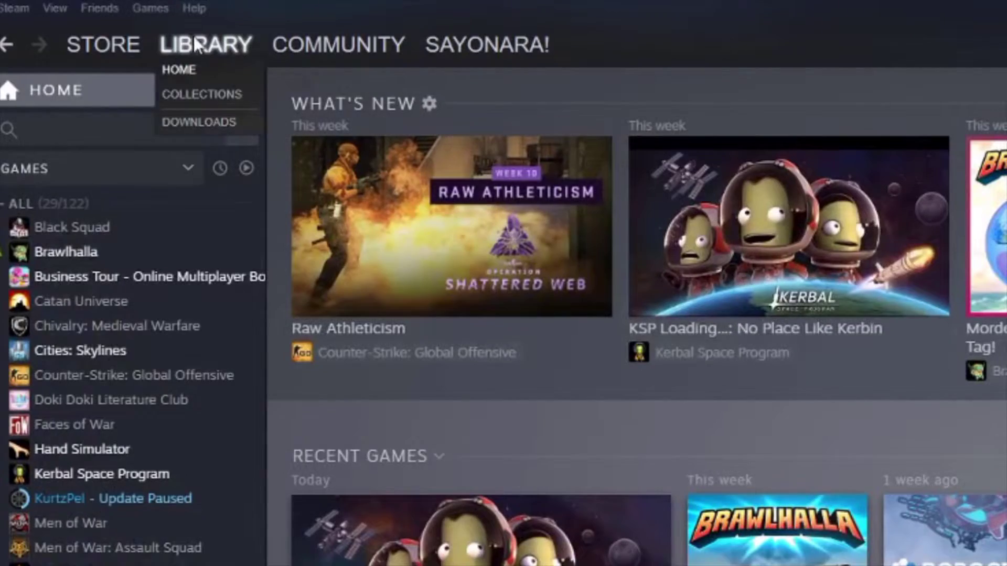
pyautogui.moveTo(129, 26)
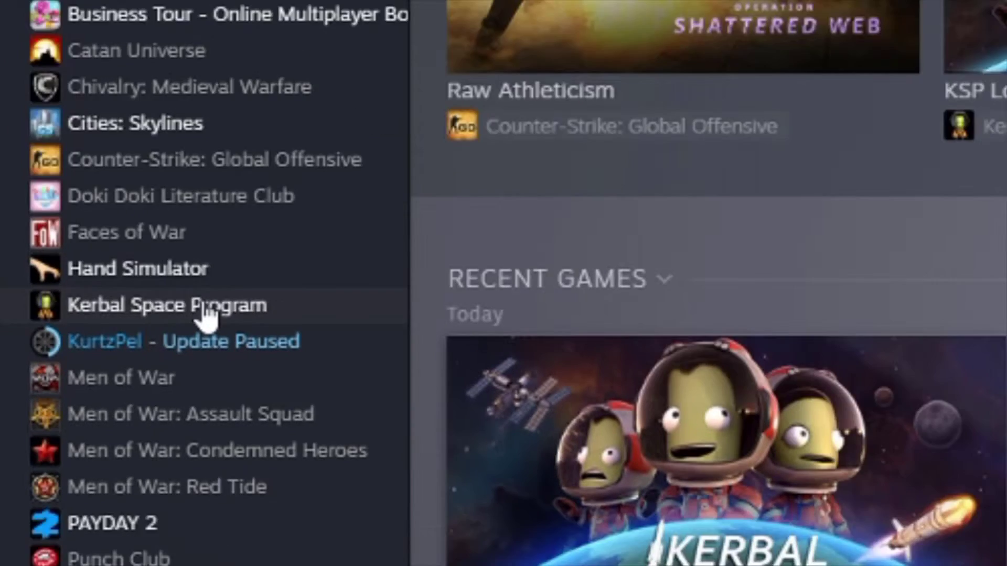
pyautogui.rightClick(235, 303)
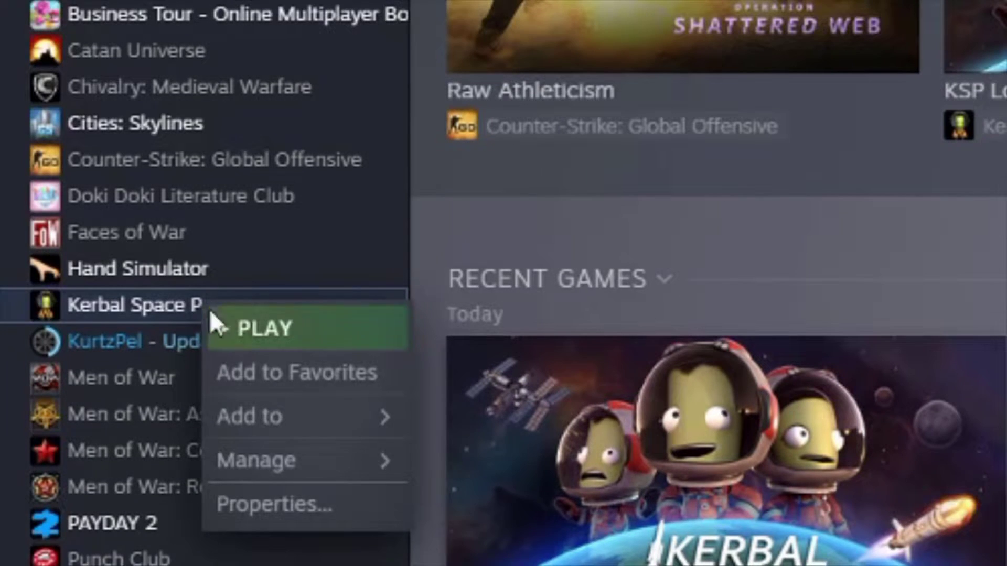
pyautogui.click(326, 518)
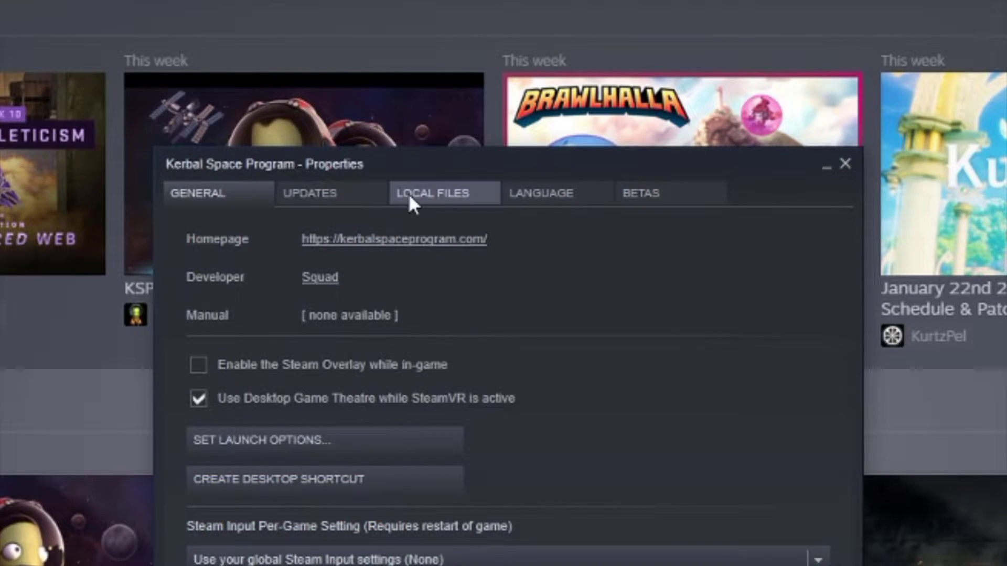
pyautogui.click(408, 194)
pyautogui.click(352, 214)
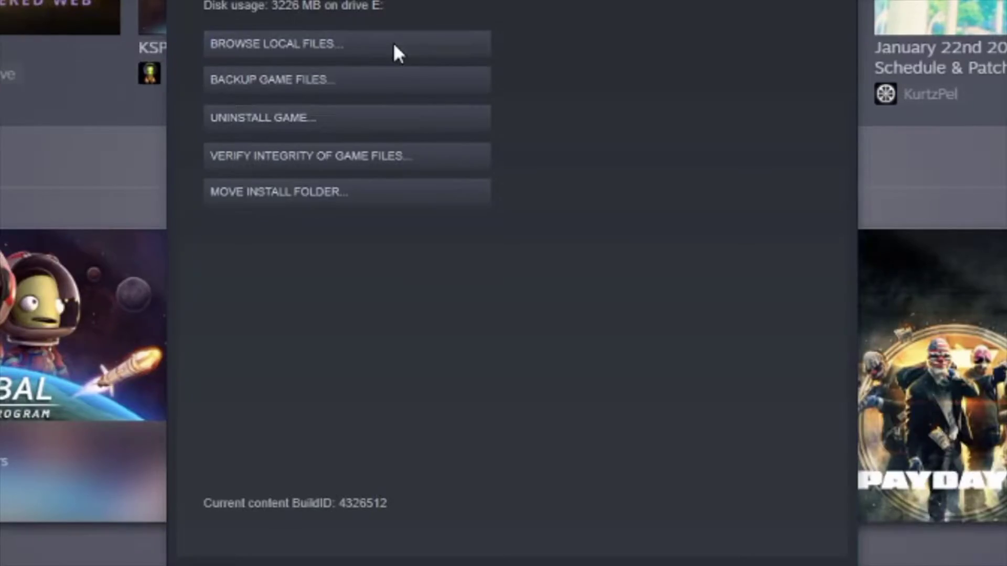
pyautogui.scroll(-5, 381, 159)
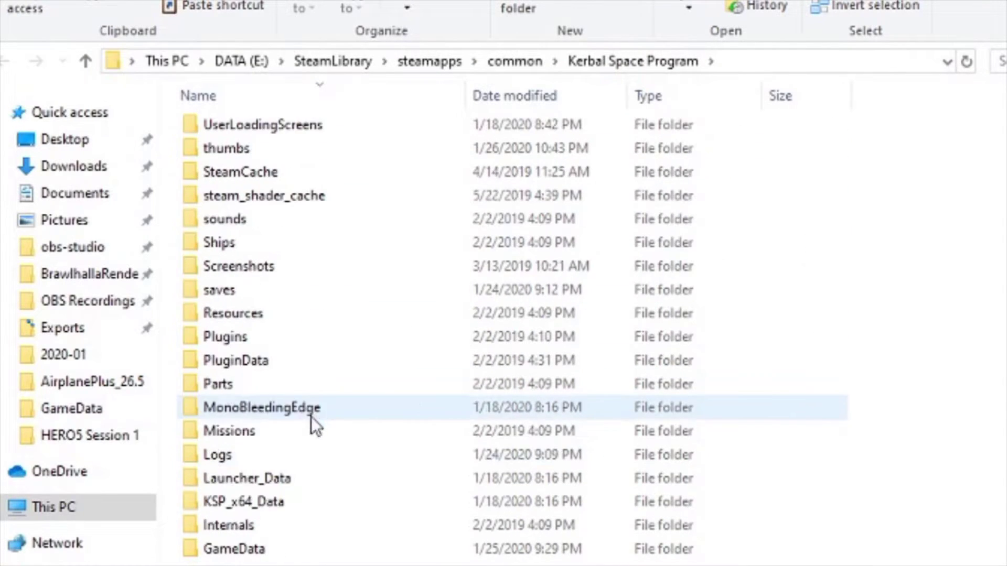
# Step: Paste the copied BDArmory folder into the game's GameData folder
pyautogui.doubleClick(223, 549)
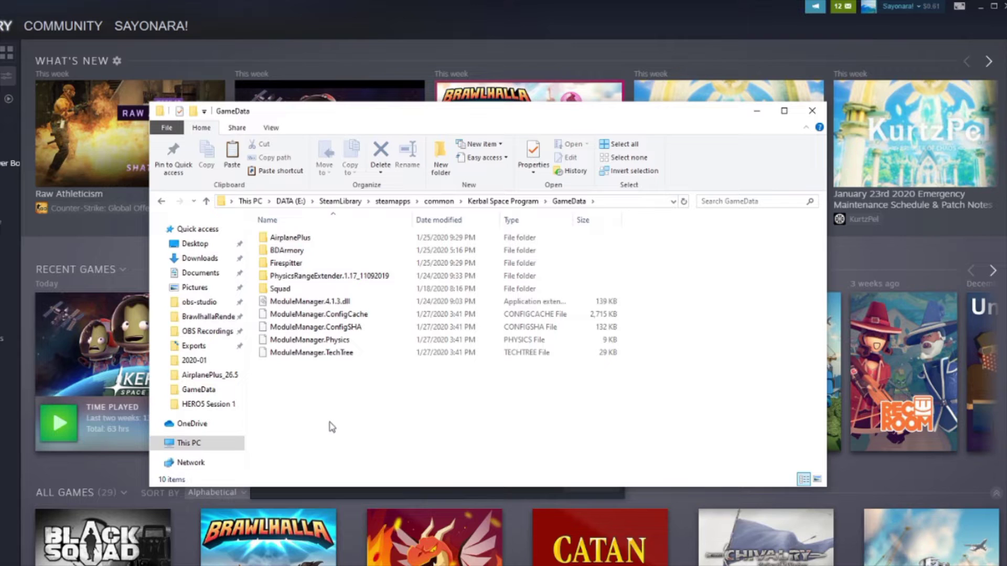
pyautogui.rightClick(284, 480)
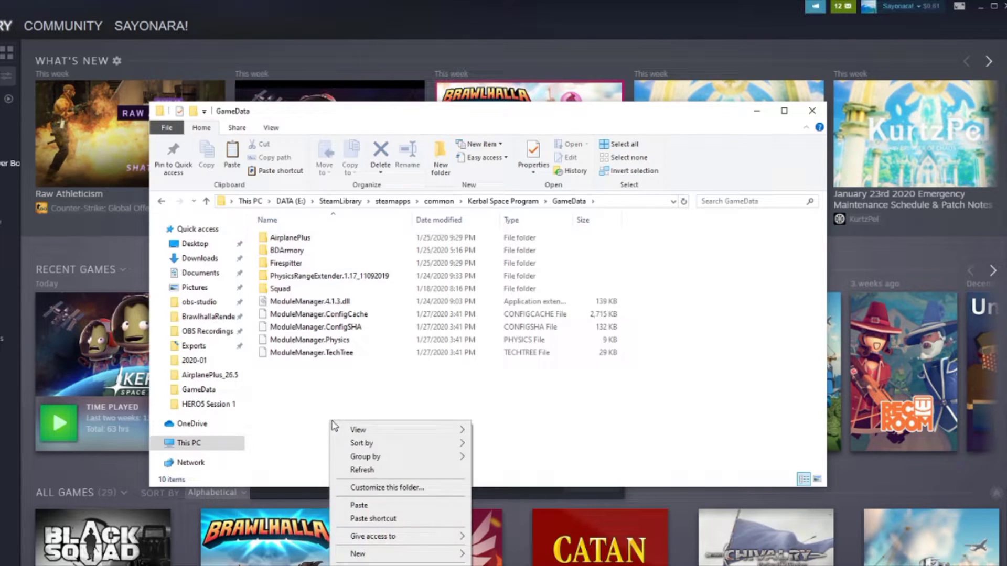
pyautogui.click(373, 506)
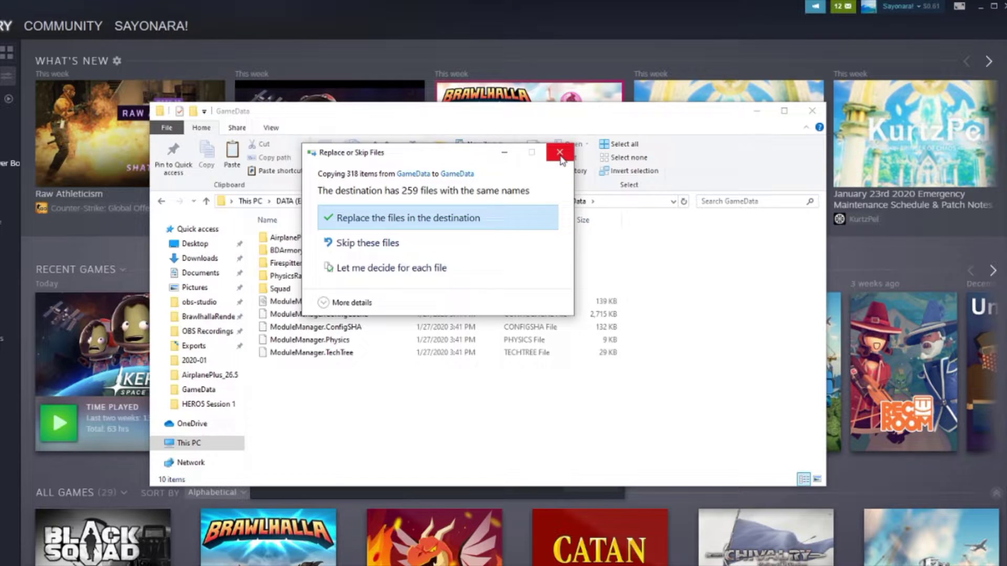
# Step: Cancel overwriting existing files and check that BDArmory and ModuleManager.4.1.3.dll are present
pyautogui.click(561, 157)
pyautogui.click(270, 254)
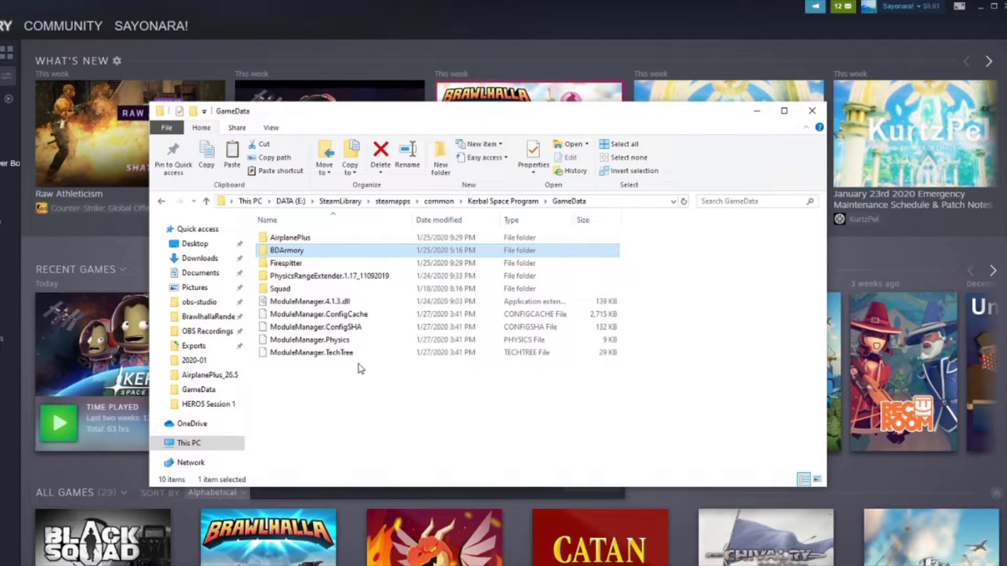
pyautogui.click(347, 304)
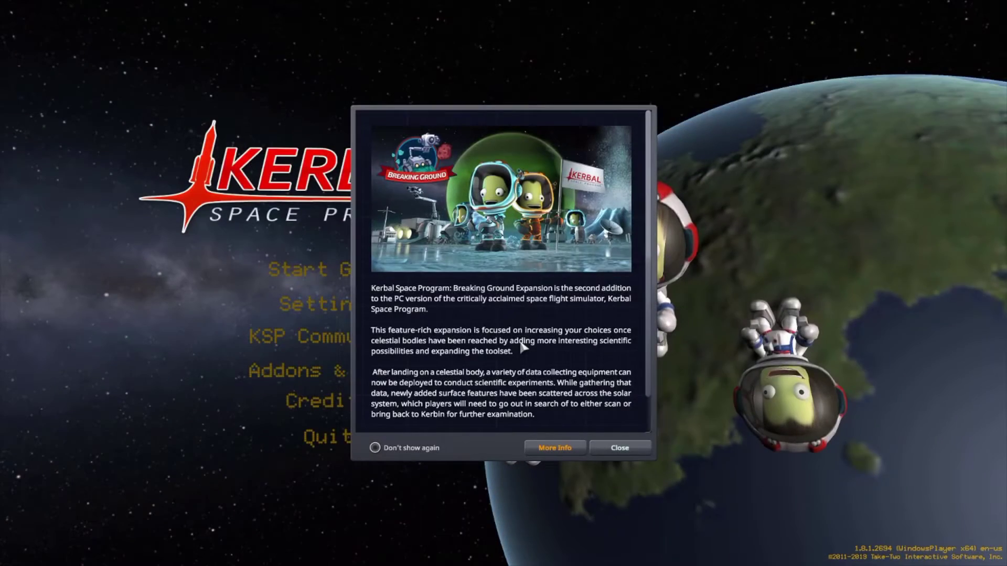
# Step: Dismiss the Breaking Ground notice and resume the saved career game
pyautogui.click(621, 449)
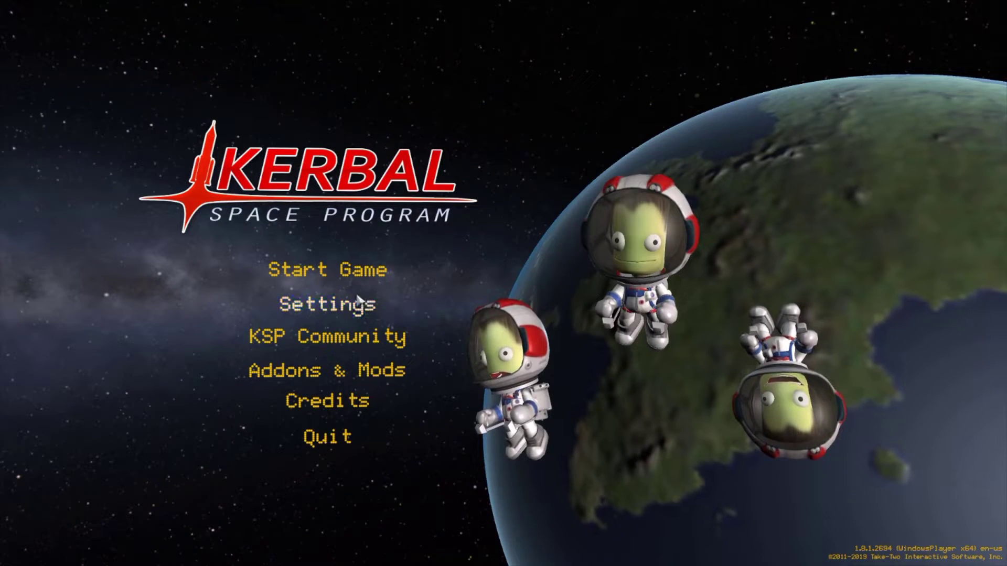
pyautogui.click(346, 270)
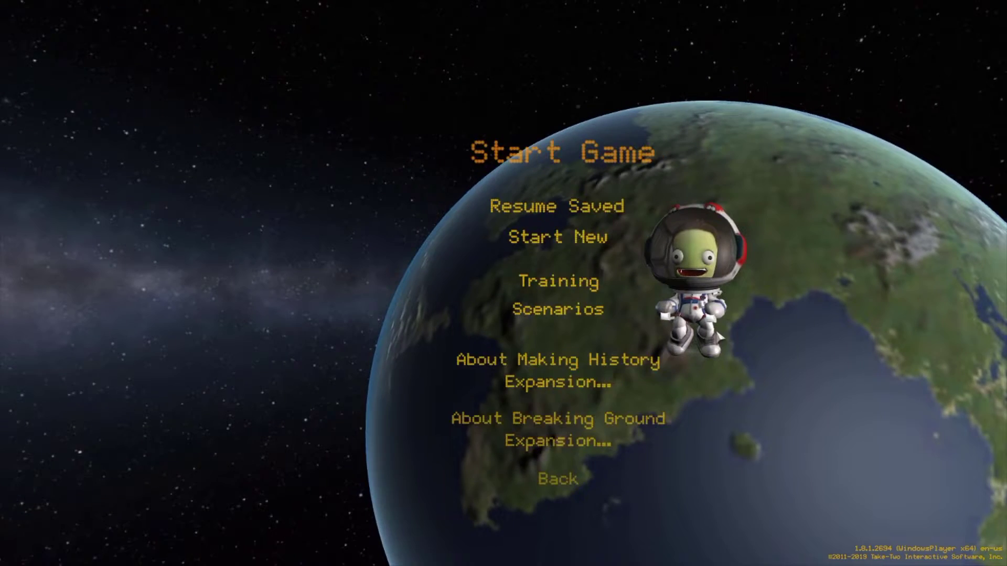
pyautogui.click(411, 206)
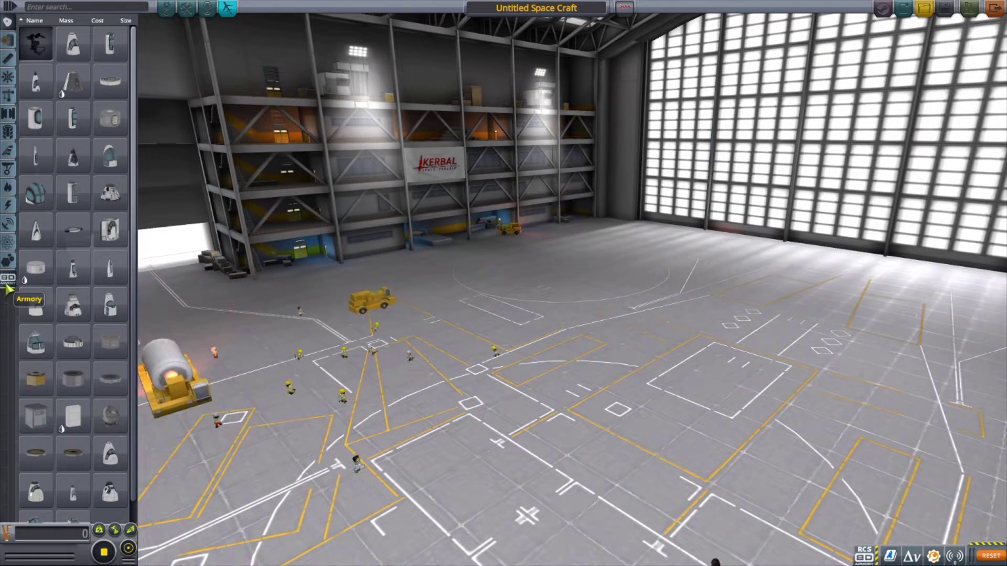
# Step: Browse the Armory weapon parts, switching back and forth with the Fuel Tanks category
pyautogui.click(8, 279)
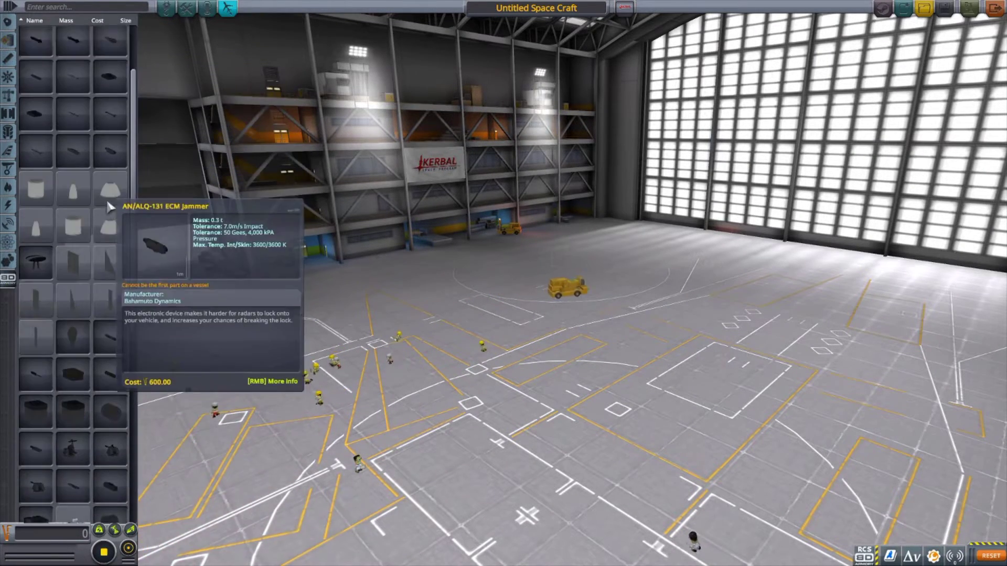
pyautogui.scroll(-5, 73, 263)
pyautogui.moveTo(76, 302)
pyautogui.scroll(-3, 78, 297)
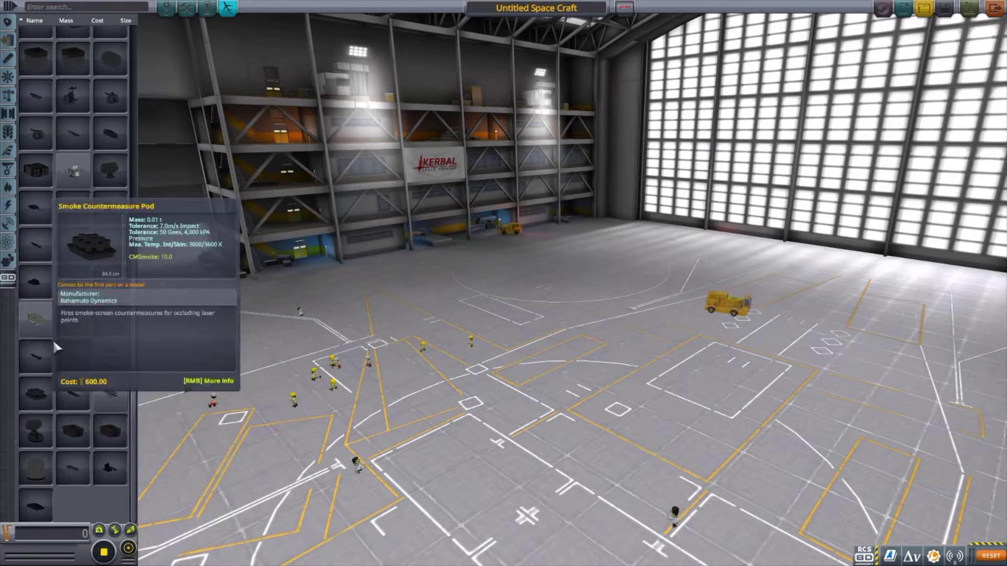
pyautogui.scroll(10, 59, 366)
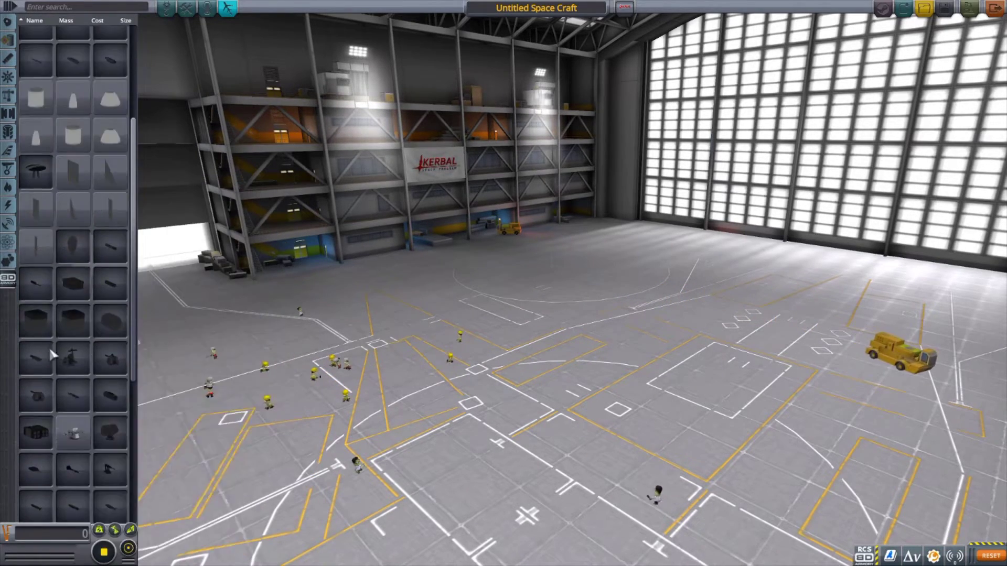
pyautogui.moveTo(82, 89)
pyautogui.click(8, 40)
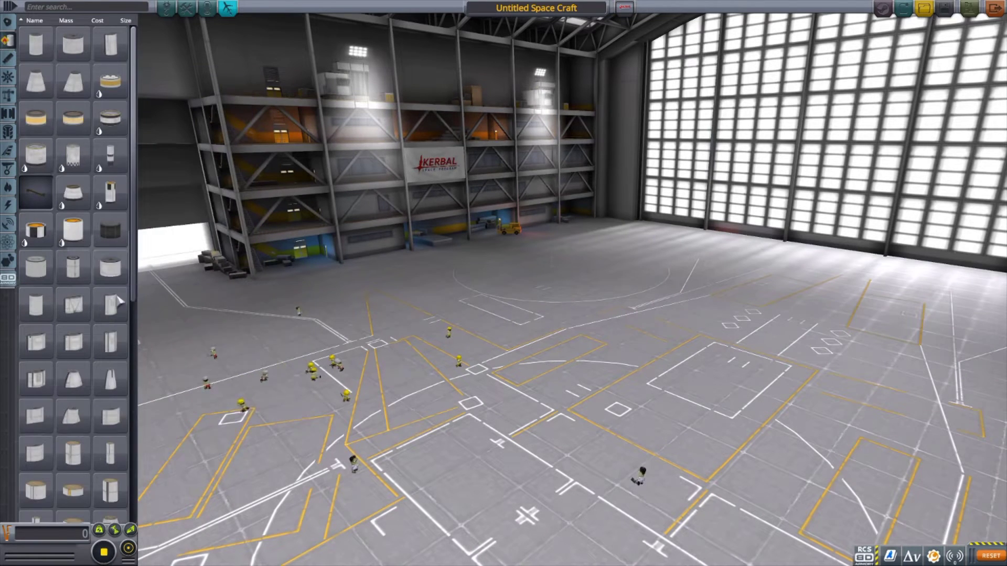
pyautogui.moveTo(132, 213)
pyautogui.moveTo(37, 264)
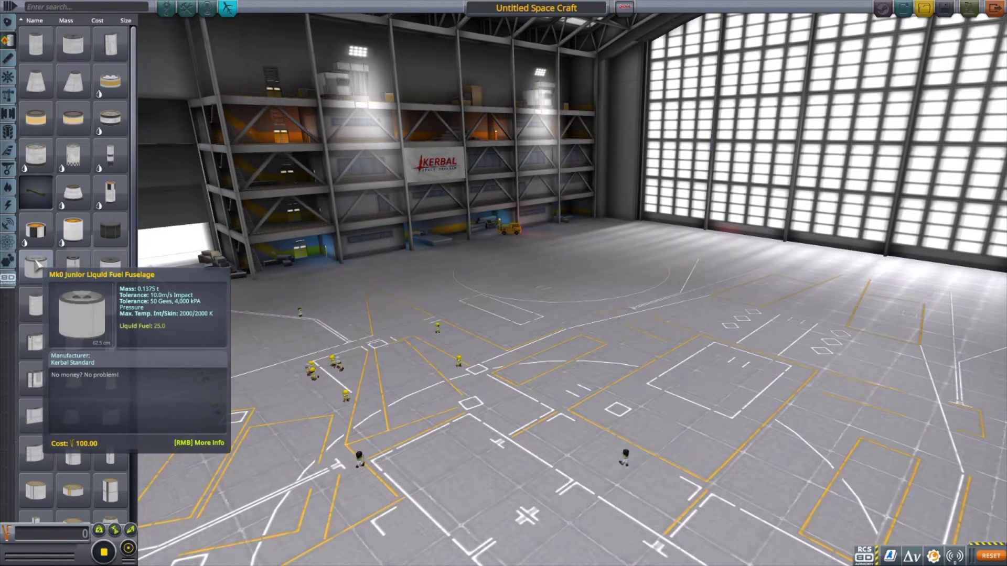
pyautogui.click(8, 278)
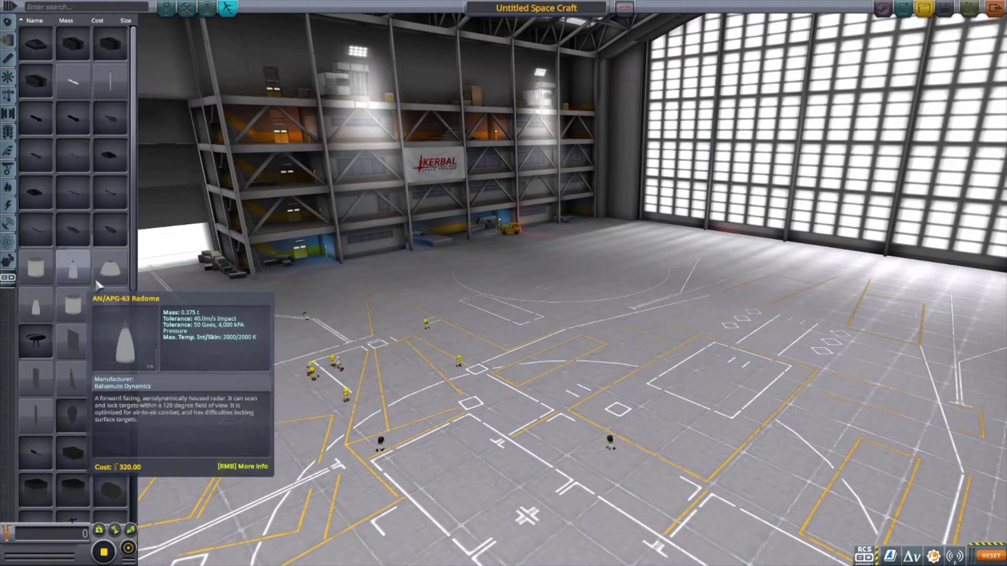
pyautogui.moveTo(111, 249)
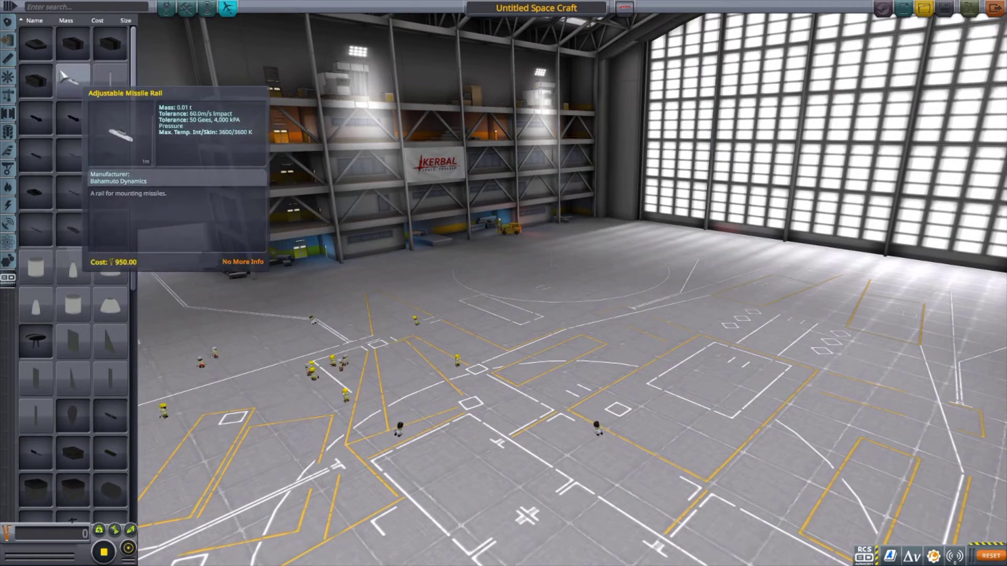
pyautogui.click(8, 40)
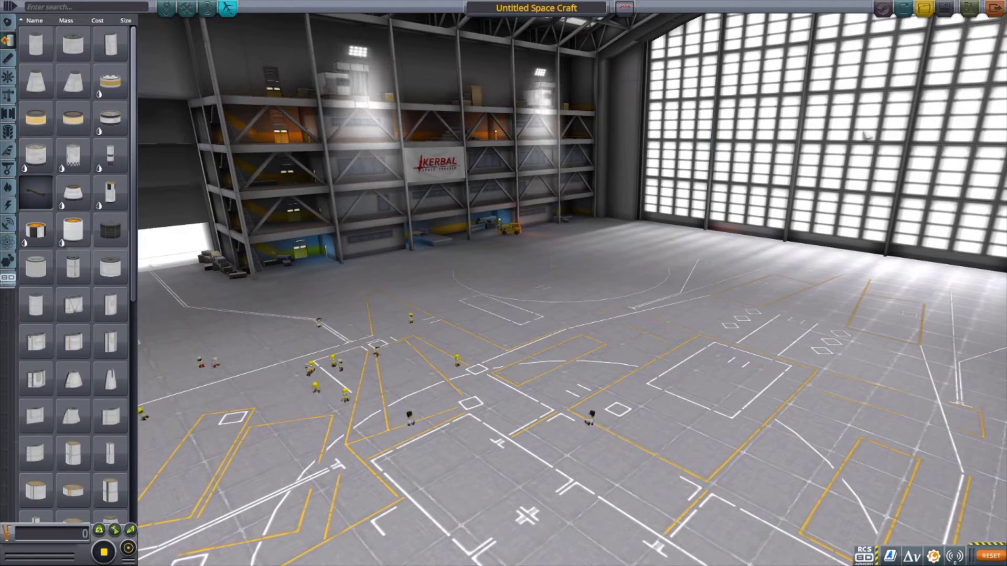
# Step: Load the Aeris 4A craft from the saved SPH craft list
pyautogui.click(925, 8)
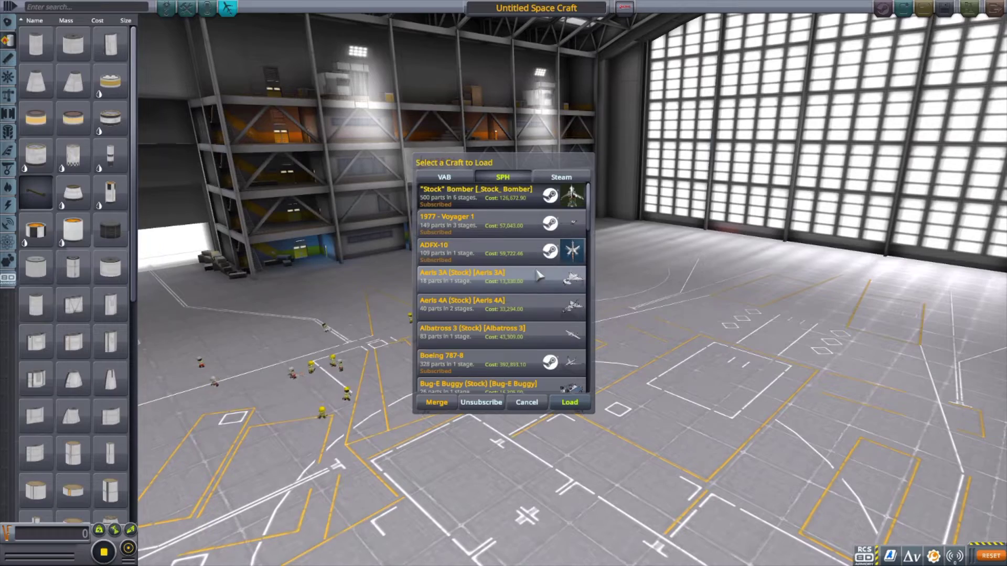
pyautogui.click(484, 309)
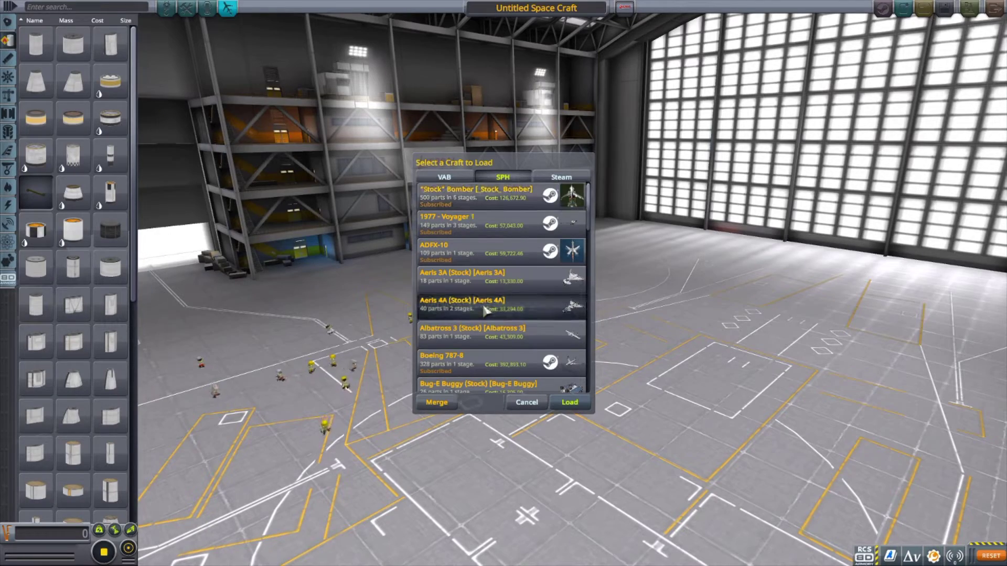
pyautogui.click(570, 402)
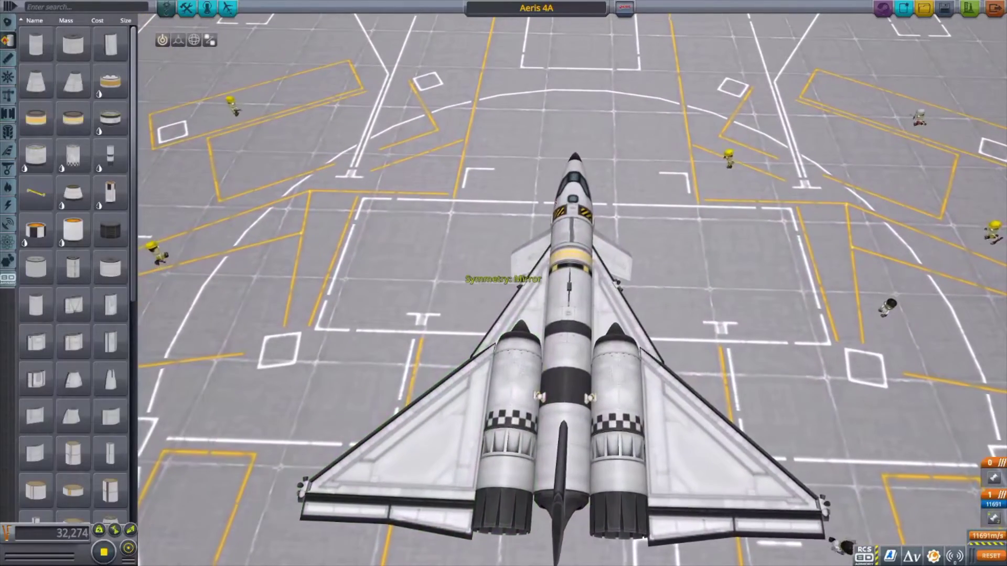
# Step: Attach a Weapon Manager from the Armory category to the centre fuselage
pyautogui.click(9, 281)
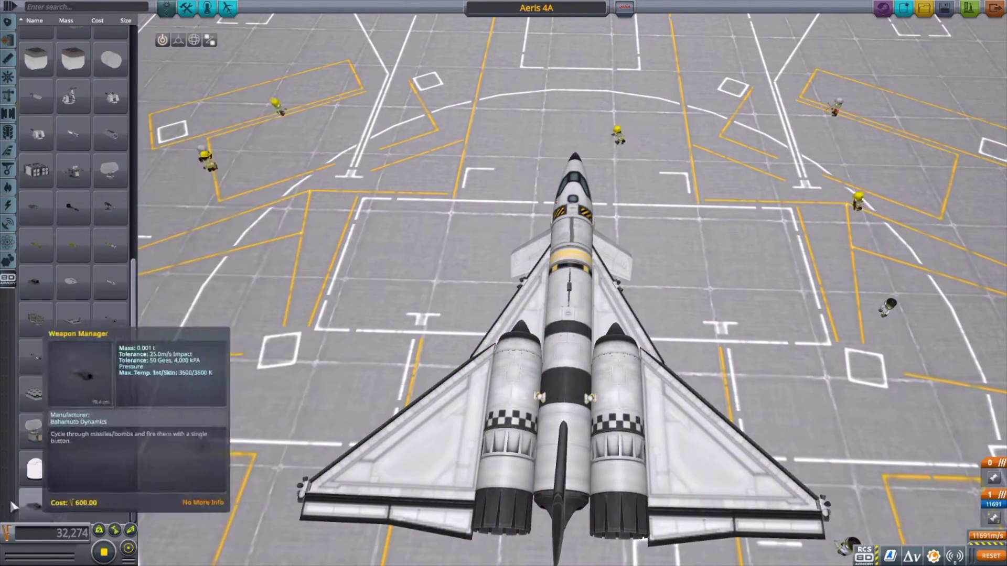
pyautogui.moveTo(47, 508)
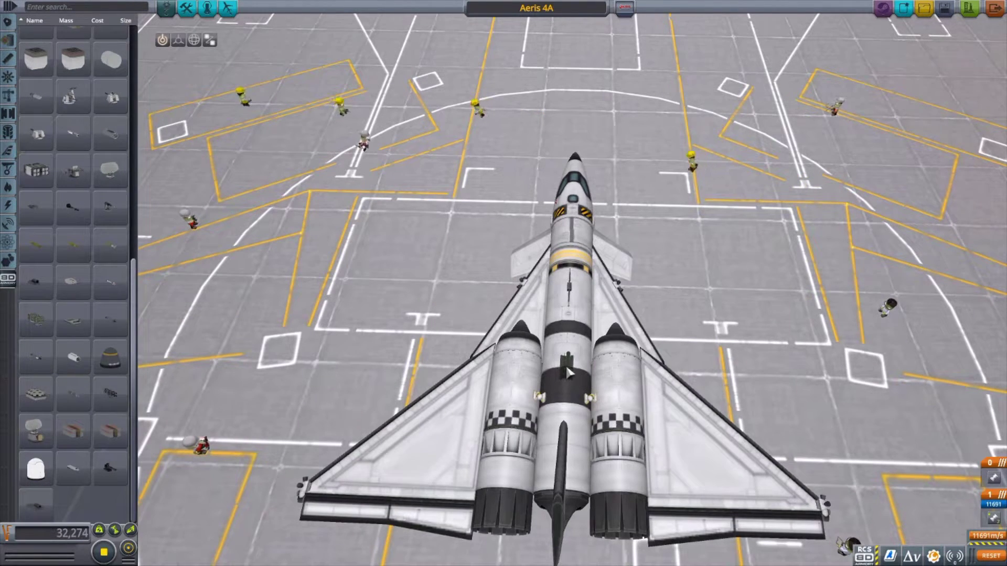
pyautogui.click(563, 370)
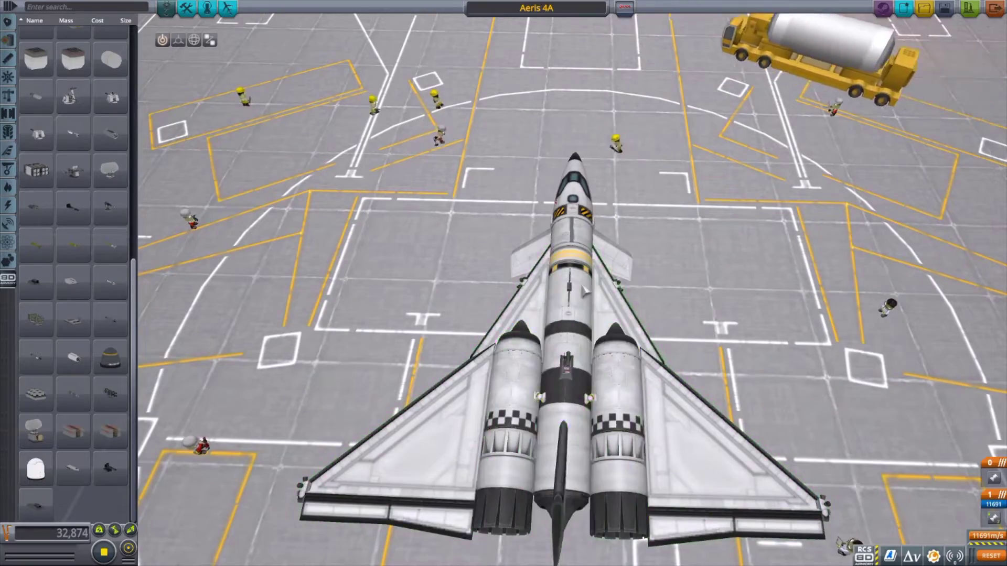
pyautogui.moveTo(735, 341); pyautogui.dragTo(517, 291)
pyautogui.moveTo(446, 236); pyautogui.dragTo(682, 135)
pyautogui.moveTo(645, 239); pyautogui.dragTo(682, 356)
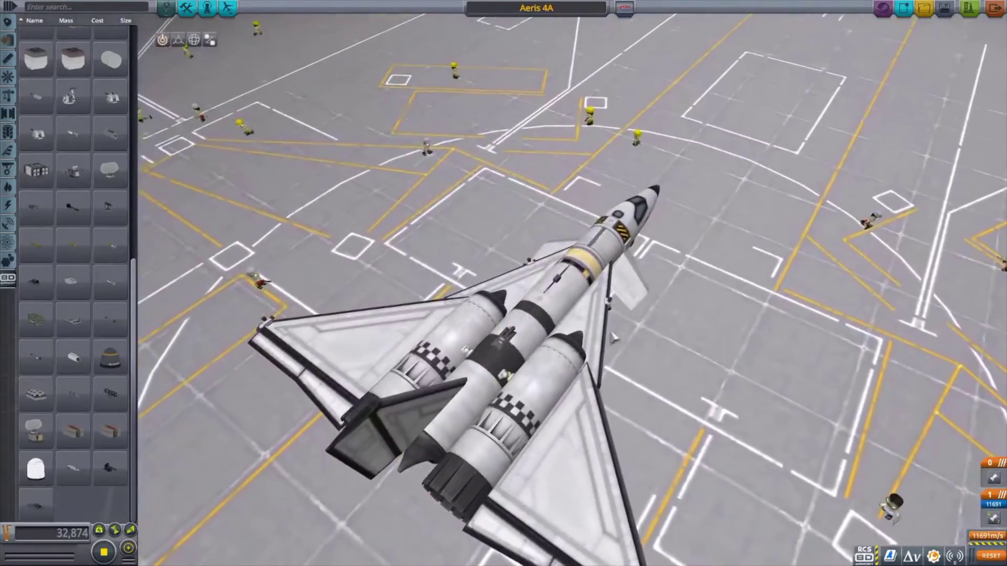
pyautogui.moveTo(579, 298); pyautogui.dragTo(423, 278)
# Step: Mount a Vulcan Turret on top of the fuselage behind the cockpit
pyautogui.scroll(2, 423, 278)
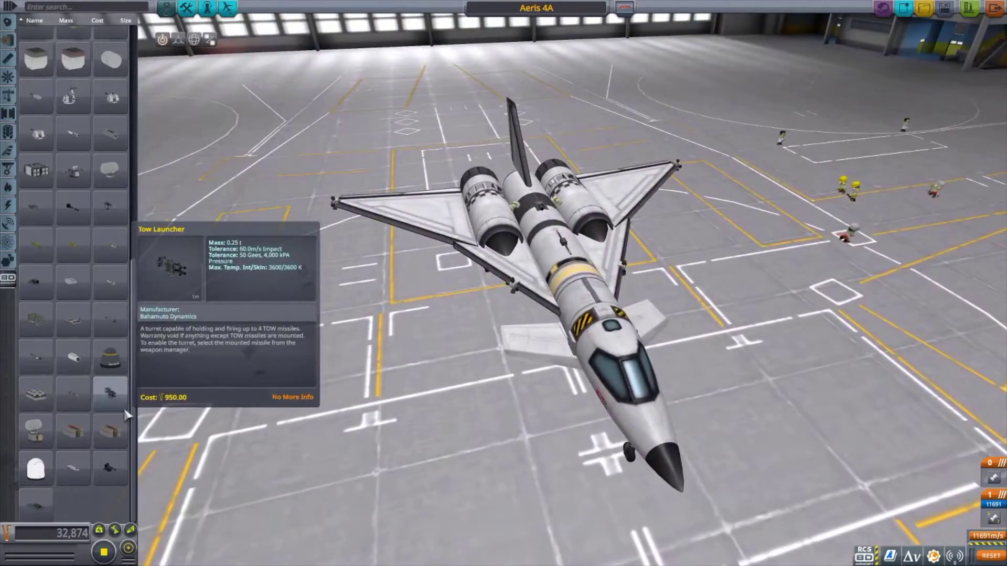
pyautogui.click(116, 474)
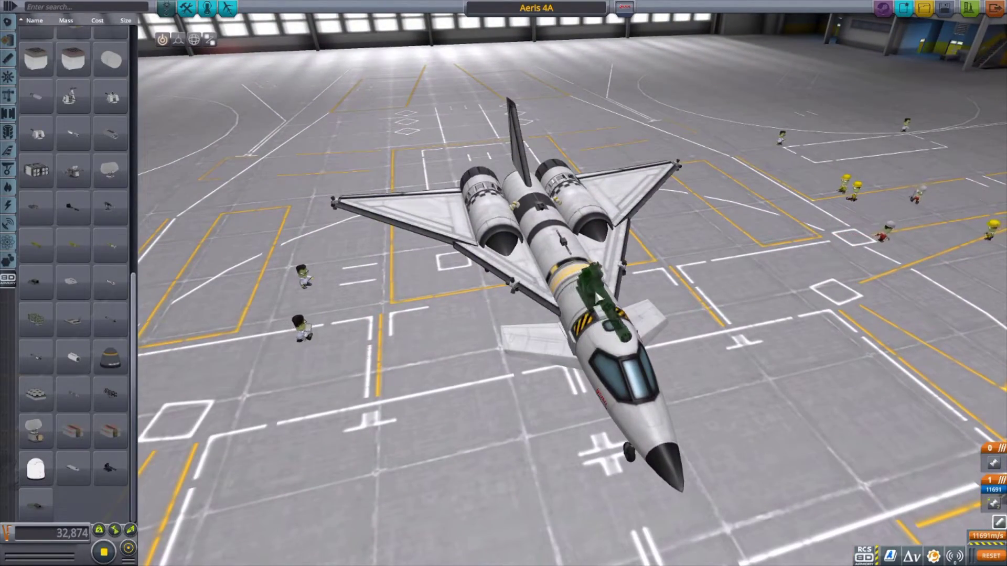
pyautogui.click(596, 296)
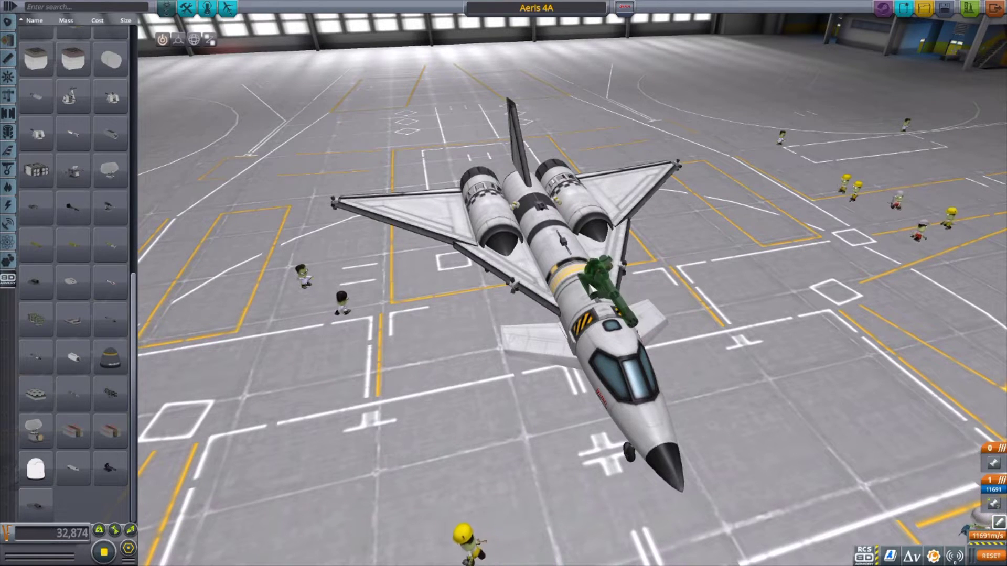
pyautogui.click(585, 286)
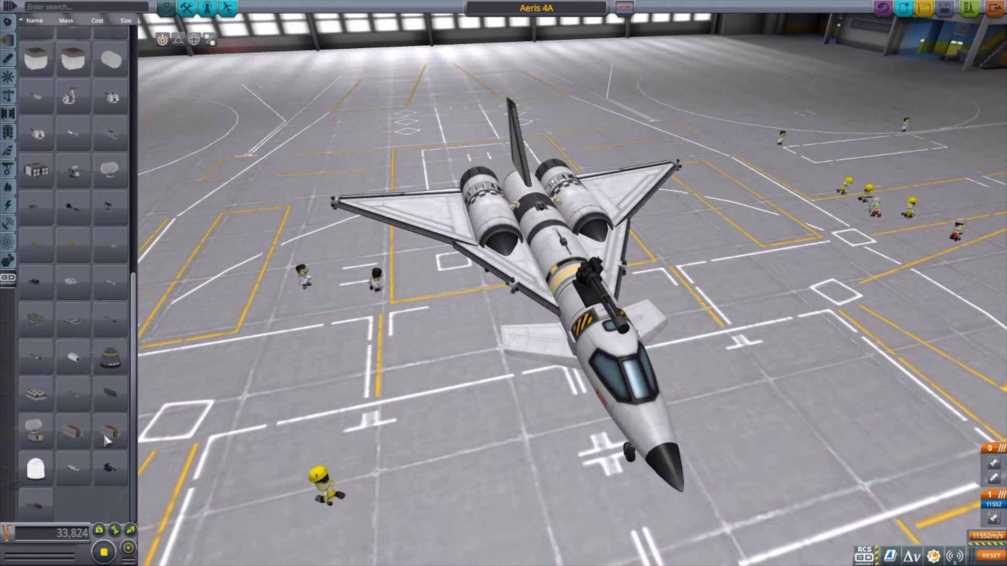
# Step: Attach an ammo box to the plane and fine-tune its position with the Offset tool
pyautogui.scroll(8, 109, 399)
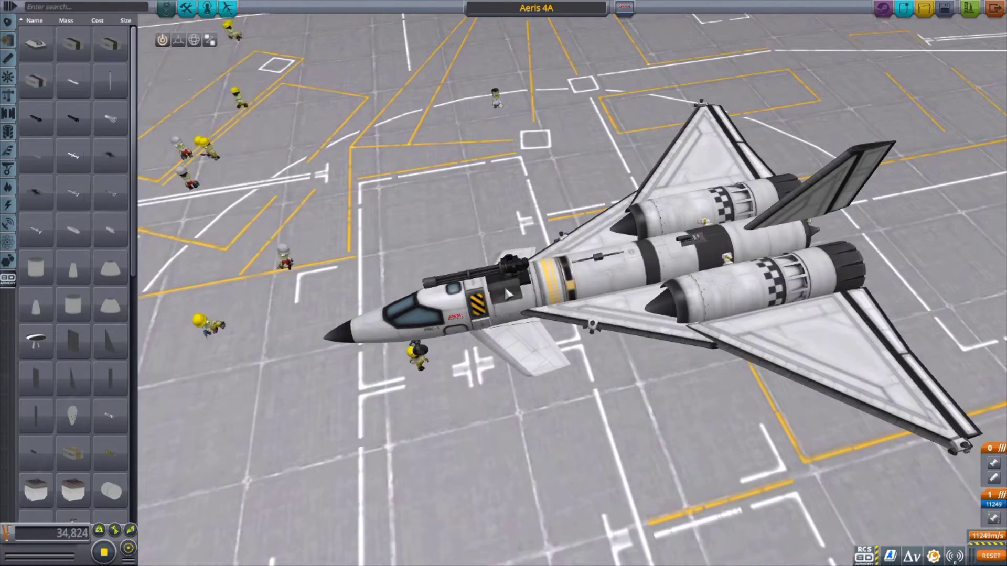
pyautogui.click(562, 272)
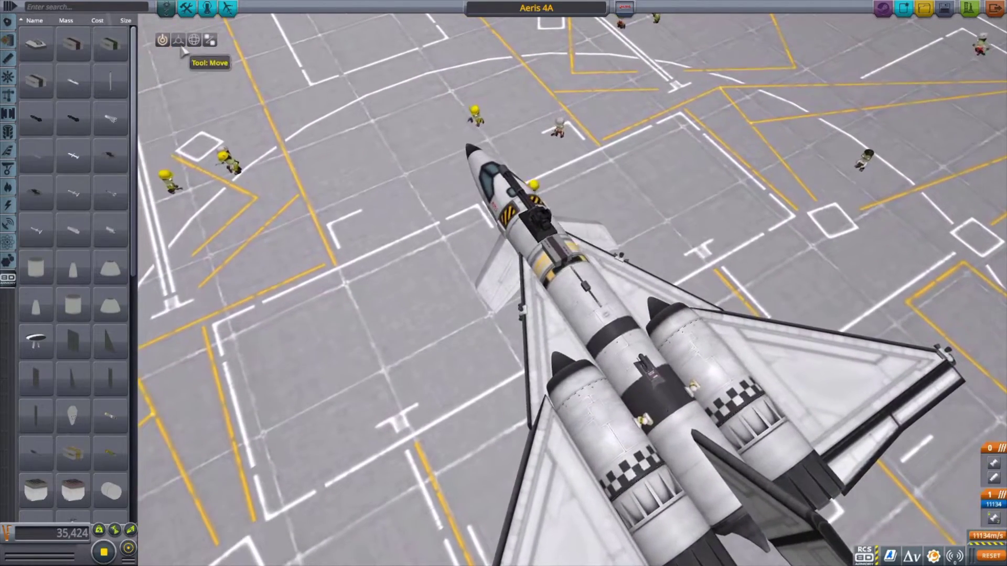
pyautogui.click(179, 40)
pyautogui.click(559, 253)
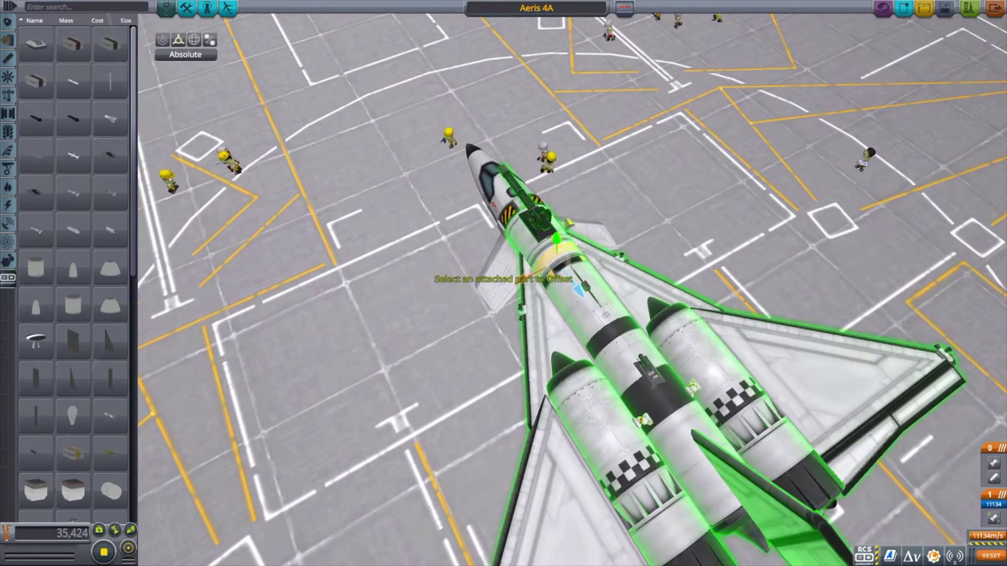
pyautogui.click(567, 221)
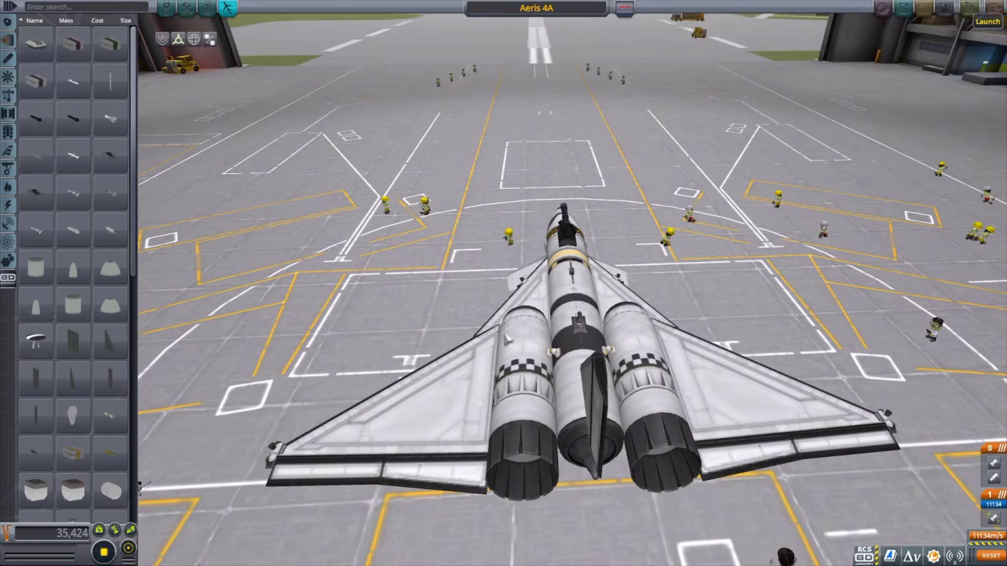
# Step: Launch the Aeris 4A to the runway and show the BDA Weapon Manager's weapons list
pyautogui.click(993, 7)
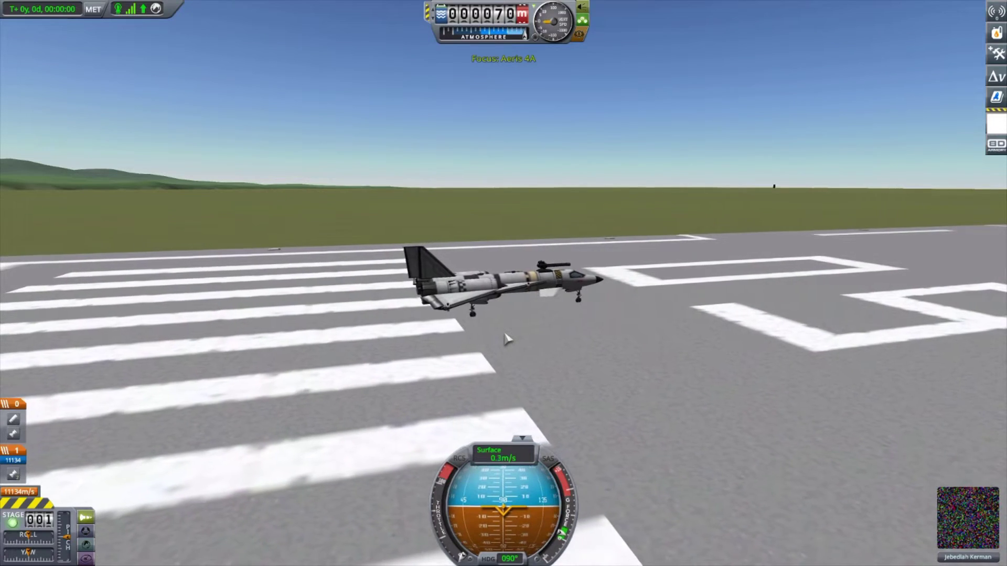
pyautogui.moveTo(600, 312); pyautogui.dragTo(231, 309)
pyautogui.scroll(3, 230, 309)
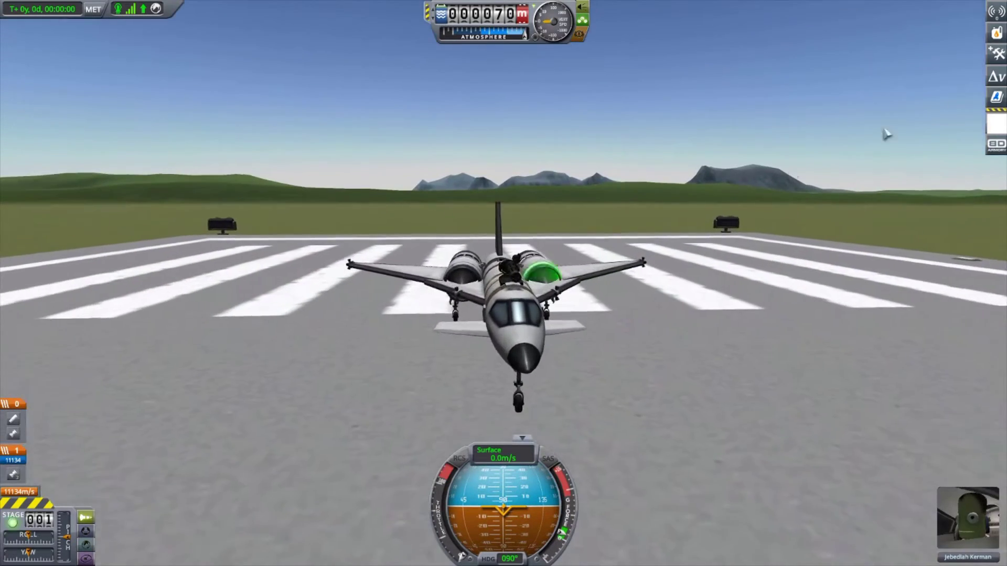
pyautogui.scroll(1, 977, 173)
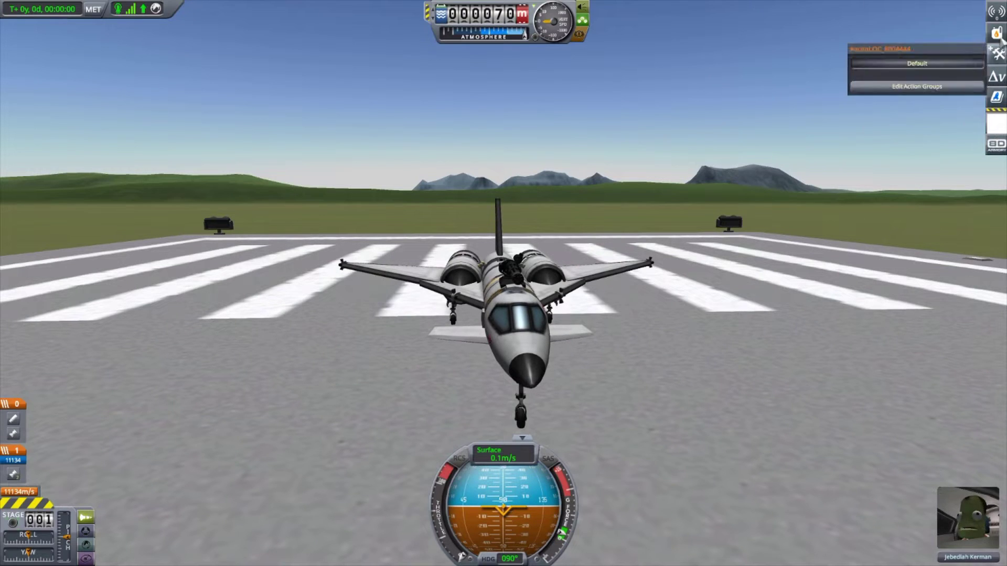
pyautogui.click(996, 148)
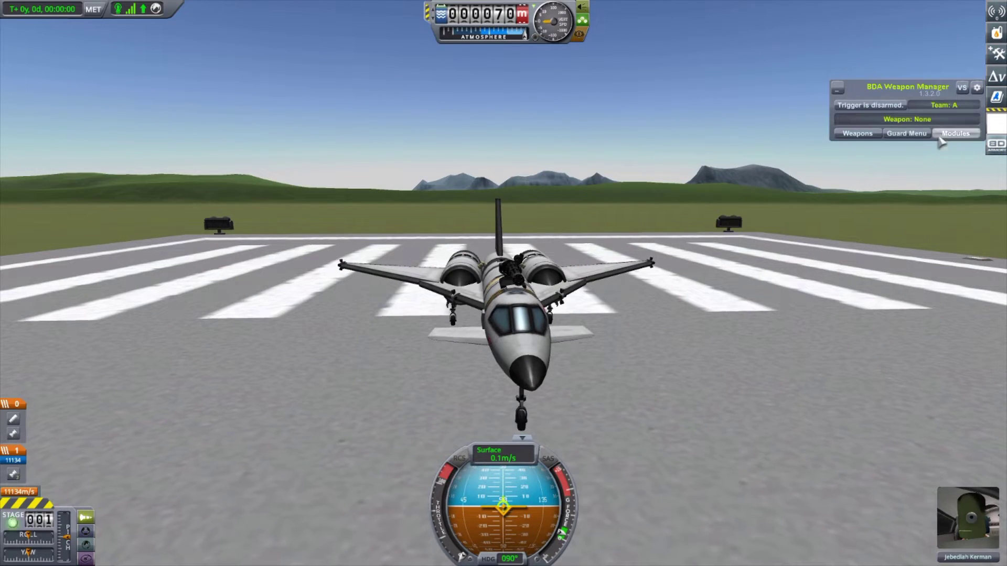
pyautogui.click(866, 134)
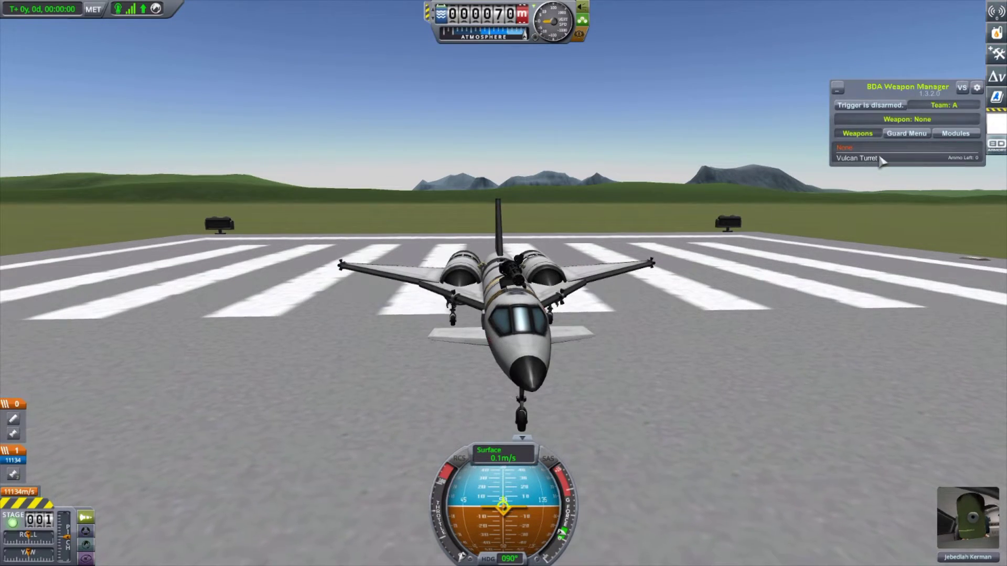
# Step: Test-fire the Vulcan Turret down the runway and stage the jet engines
pyautogui.moveTo(648, 252); pyautogui.dragTo(965, 231)
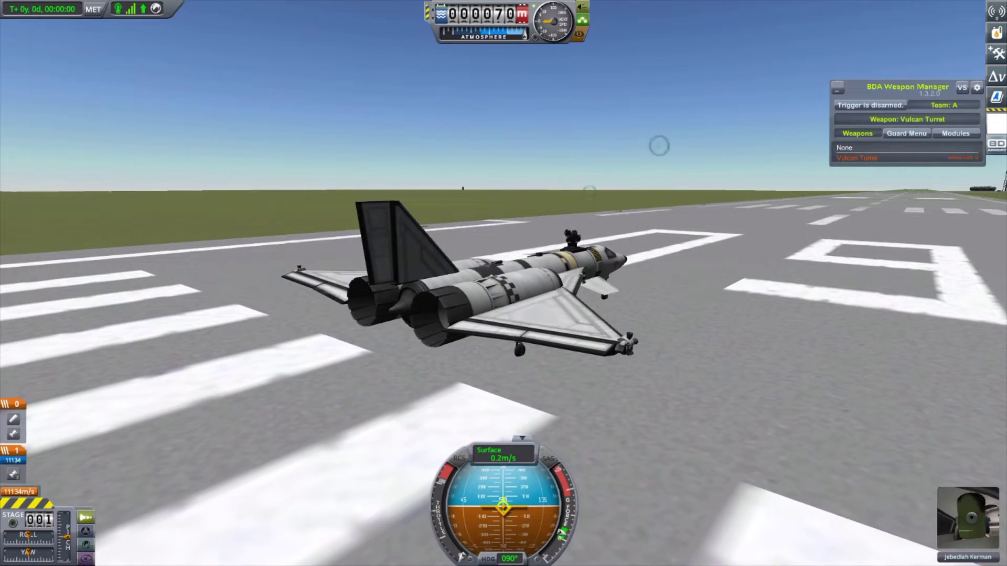
pyautogui.moveTo(687, 120); pyautogui.dragTo(792, 157)
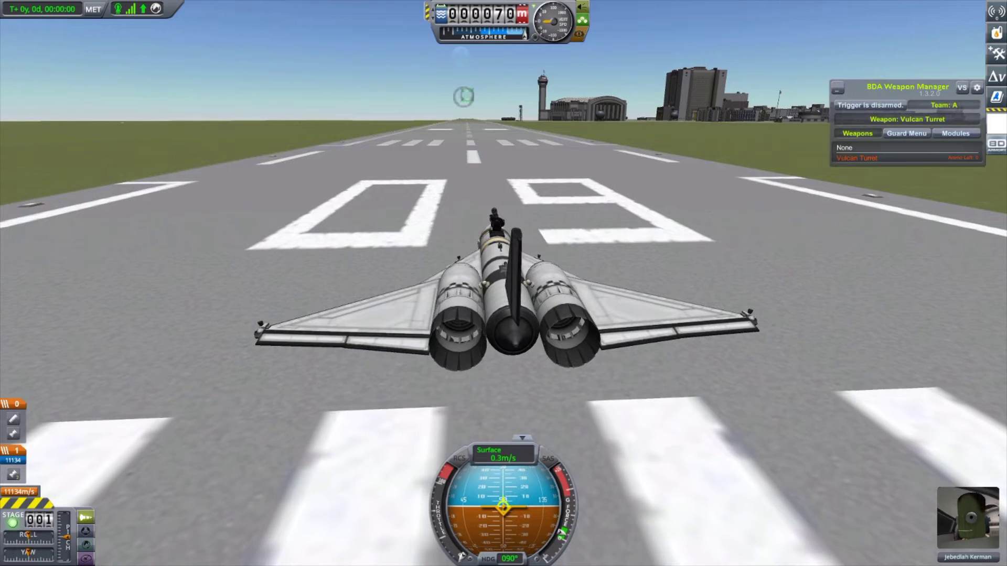
pyautogui.click(464, 97)
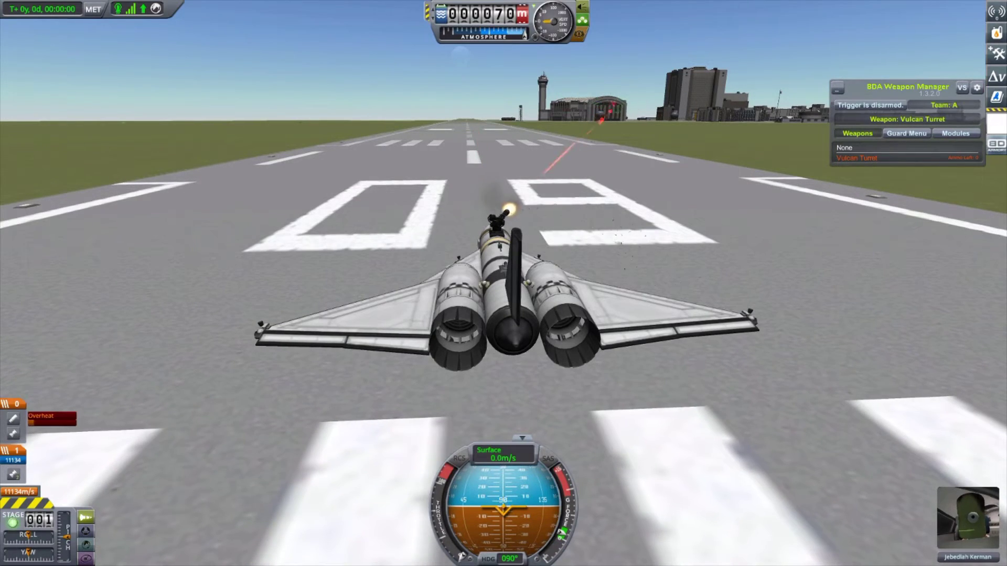
pyautogui.press('space')
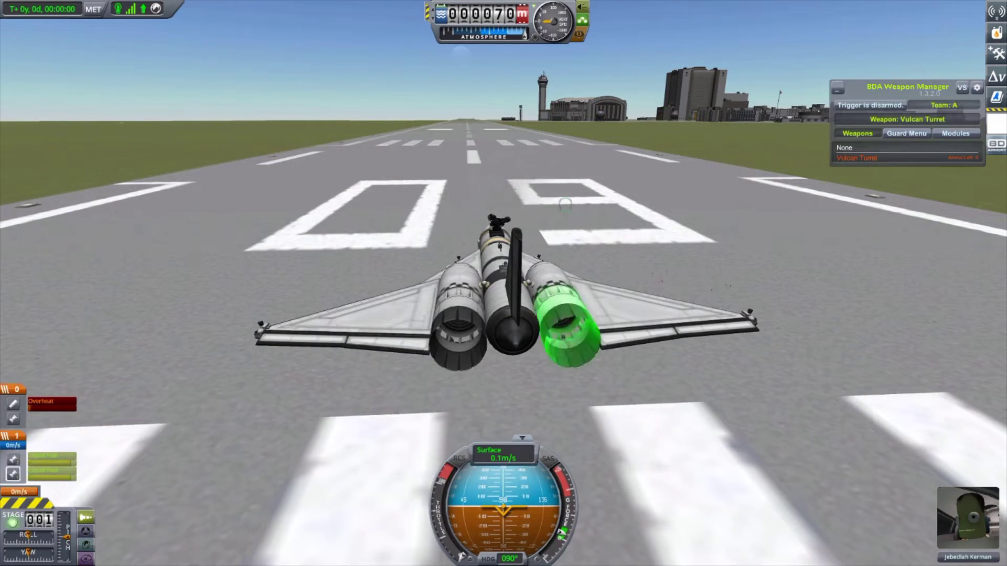
# Step: Throttle up both engines for the takeoff roll, firing the Vulcan turret down the runway
pyautogui.click(460, 459)
pyautogui.moveTo(559, 186); pyautogui.dragTo(829, 218)
pyautogui.press('z')
pyautogui.click(479, 83)
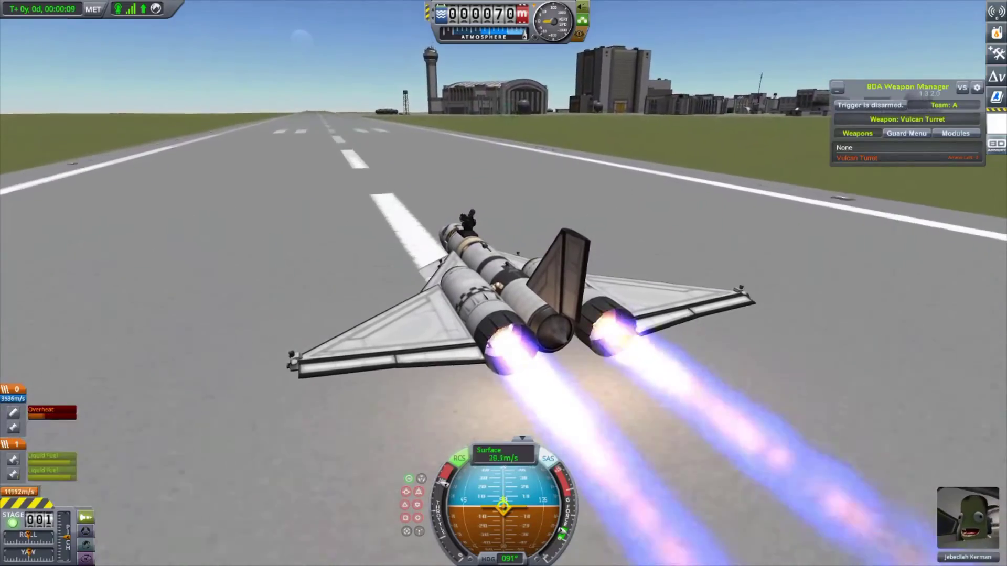
# Step: Lift off, retract the gear, enable SAS, and bank right then level out over the sea
pyautogui.press('s')
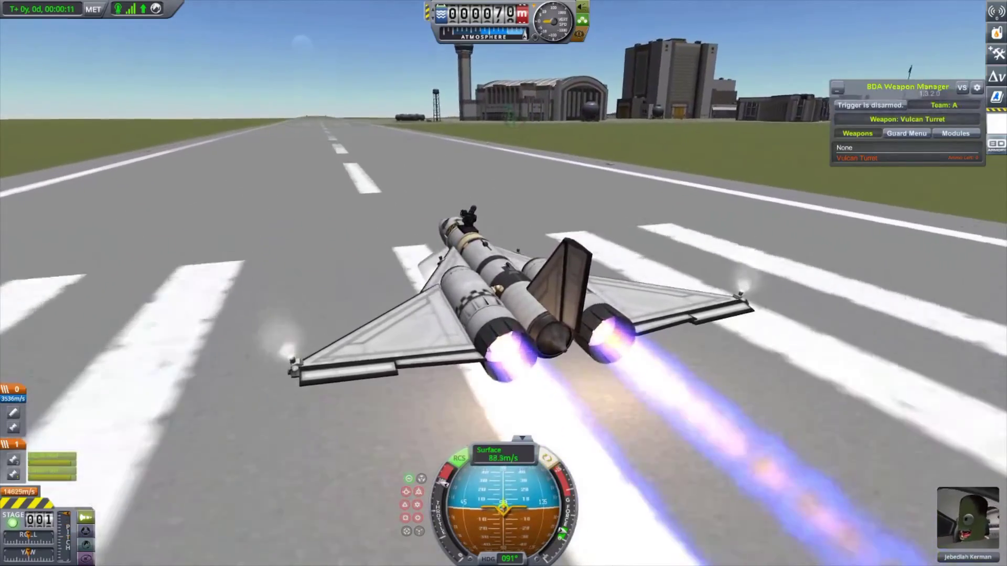
pyautogui.press('g')
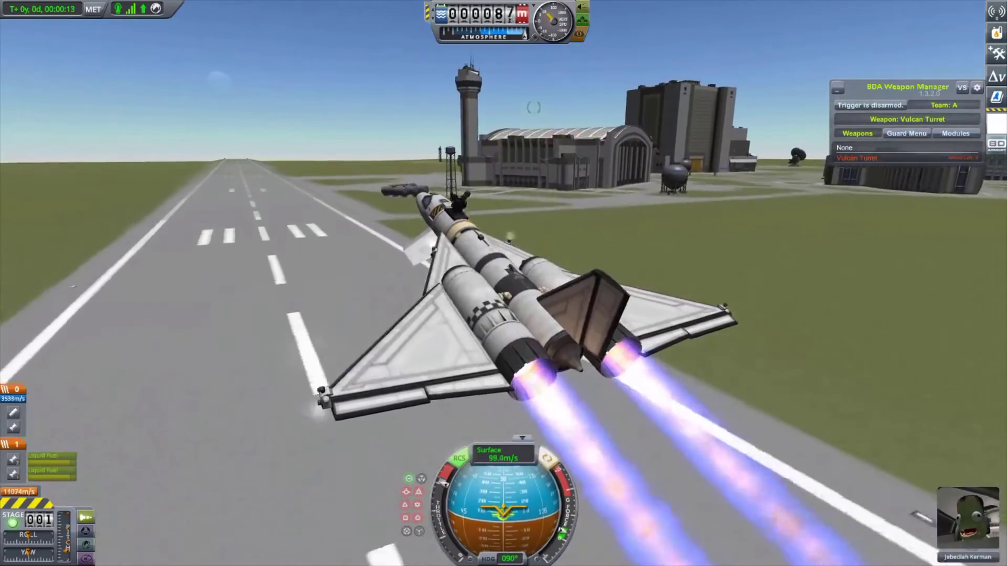
pyautogui.press('t')
pyautogui.press('e')
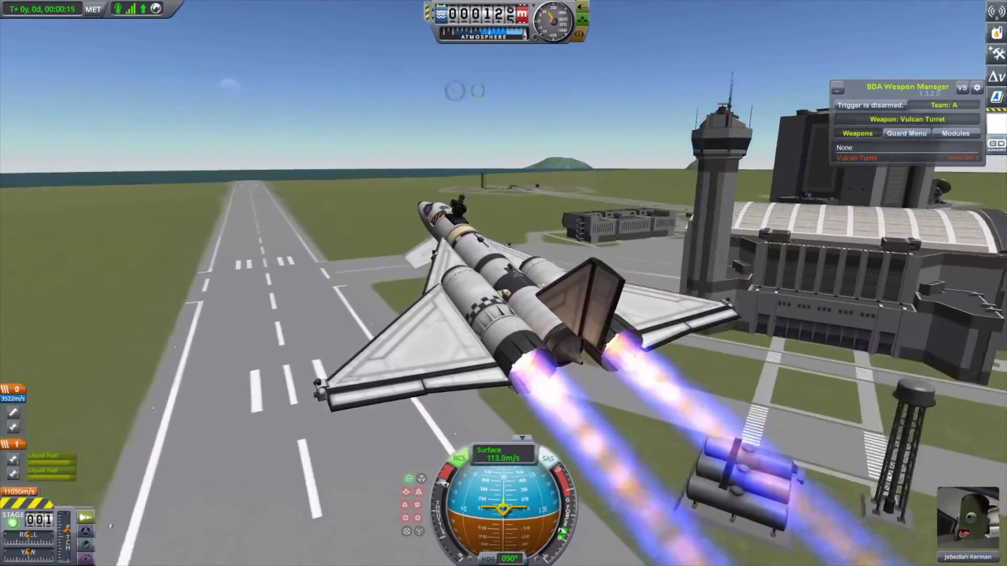
pyautogui.press('q')
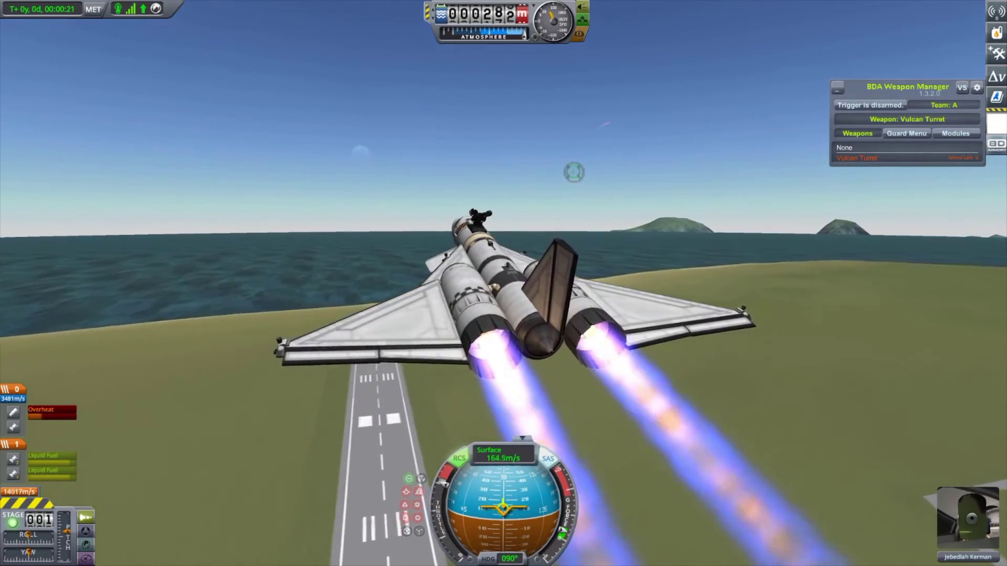
pyautogui.moveTo(575, 172); pyautogui.dragTo(266, 174)
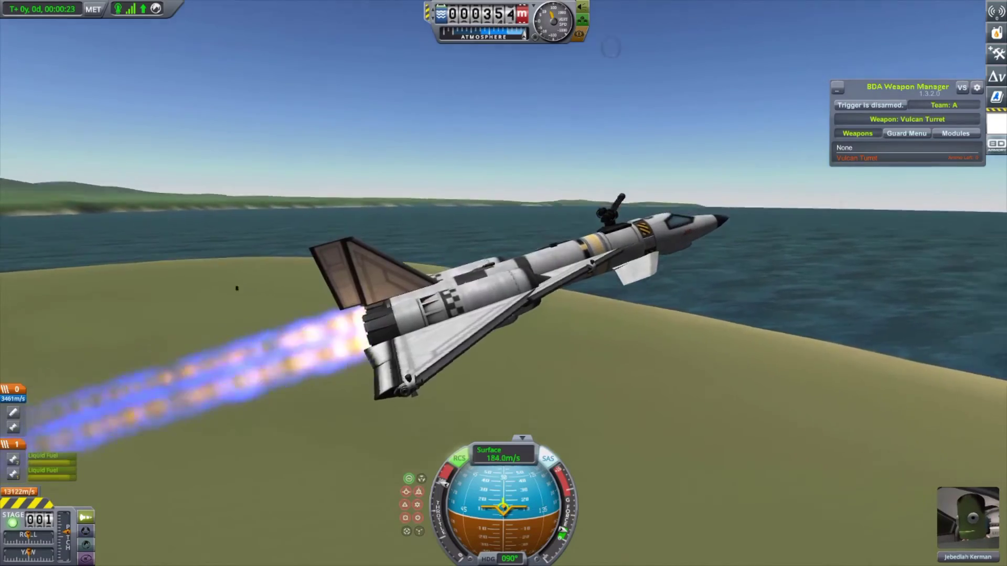
pyautogui.moveTo(611, 47); pyautogui.dragTo(252, 10)
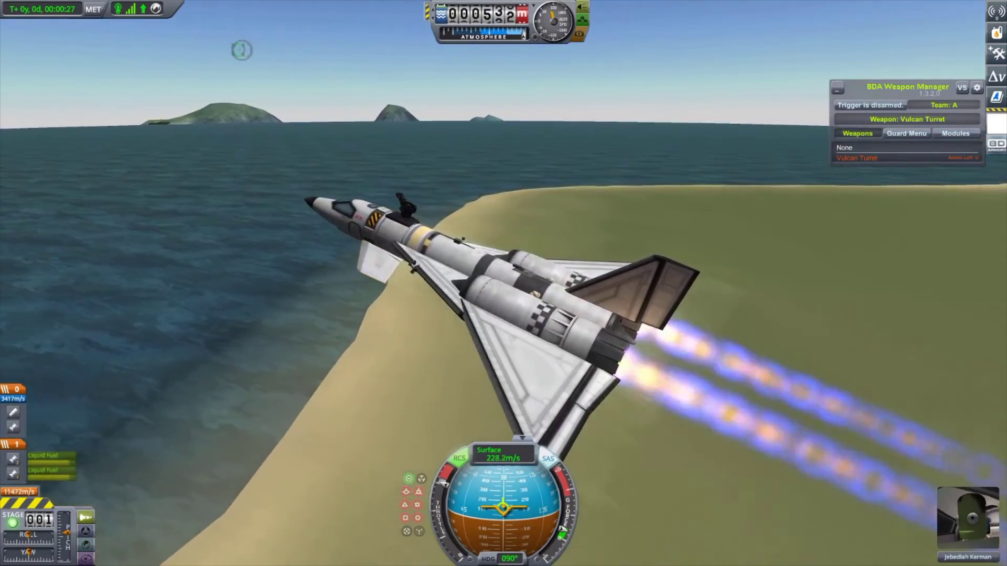
pyautogui.moveTo(249, 53); pyautogui.dragTo(378, 106)
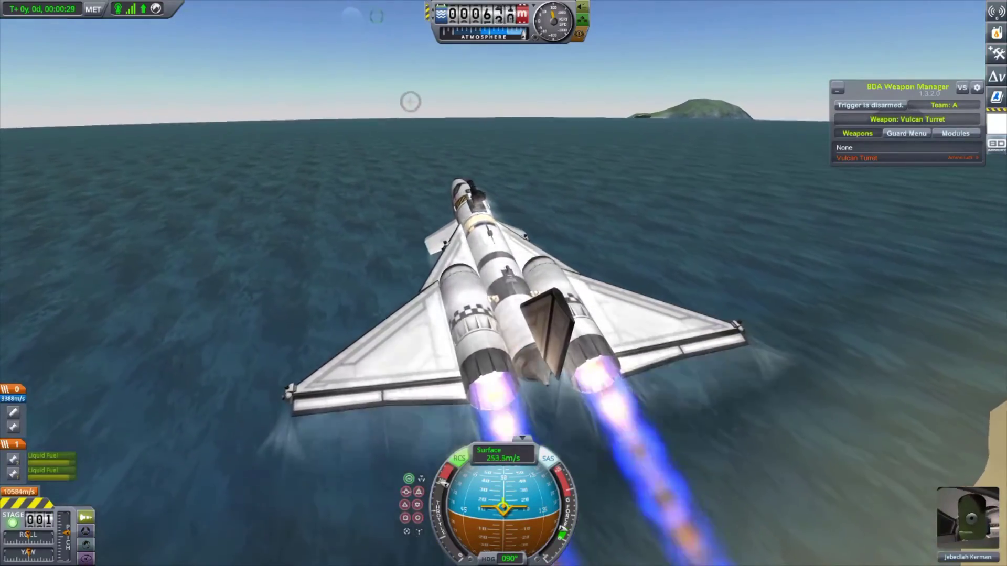
pyautogui.press('Down')
pyautogui.press('Down')
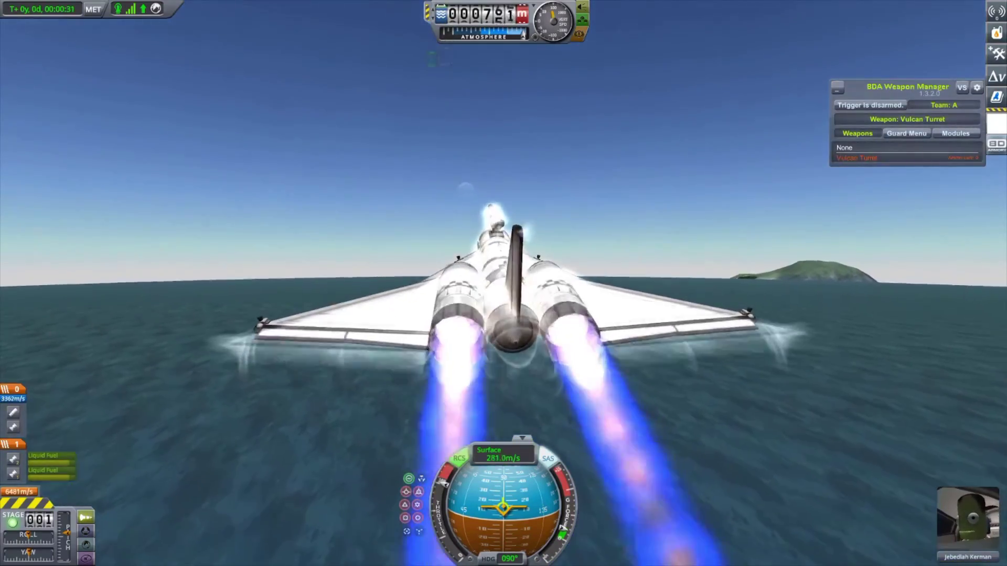